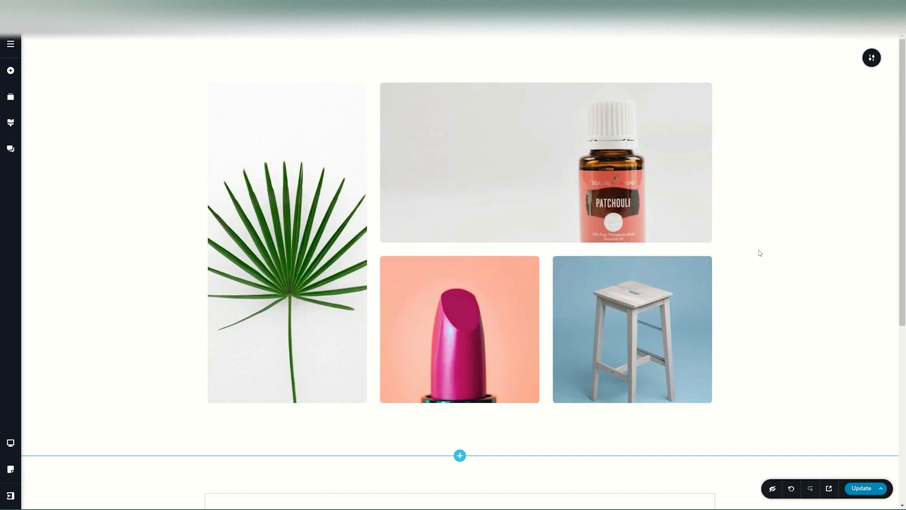
Place an Image element into the empty block below the product gallery.
left_click(539, 146)
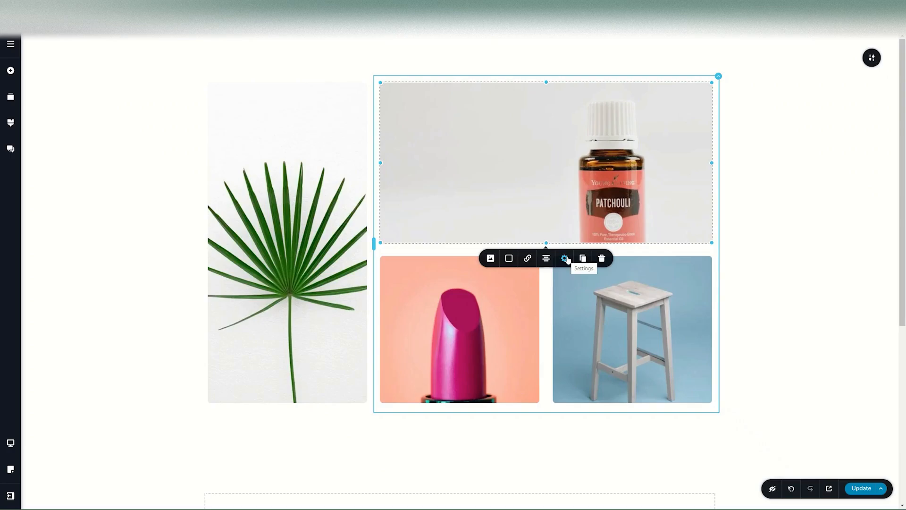
left_click(806, 237)
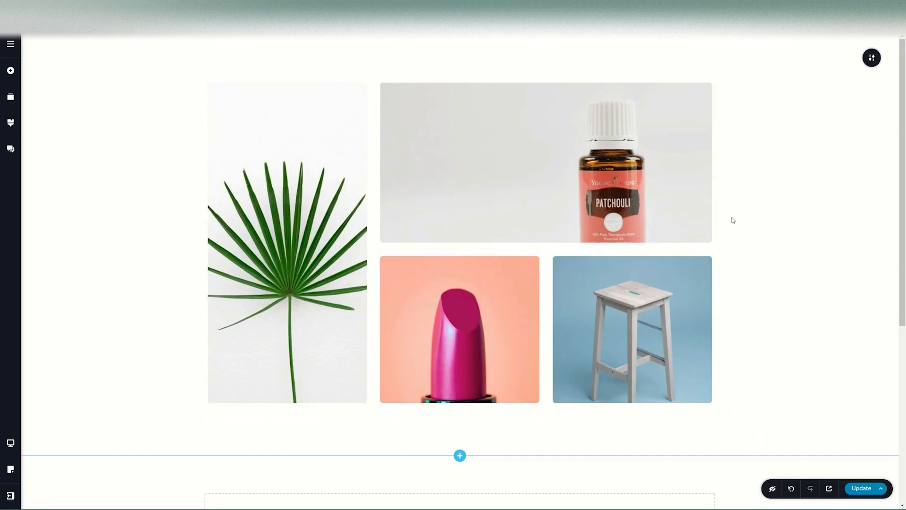
scroll(733, 220, "down", 5)
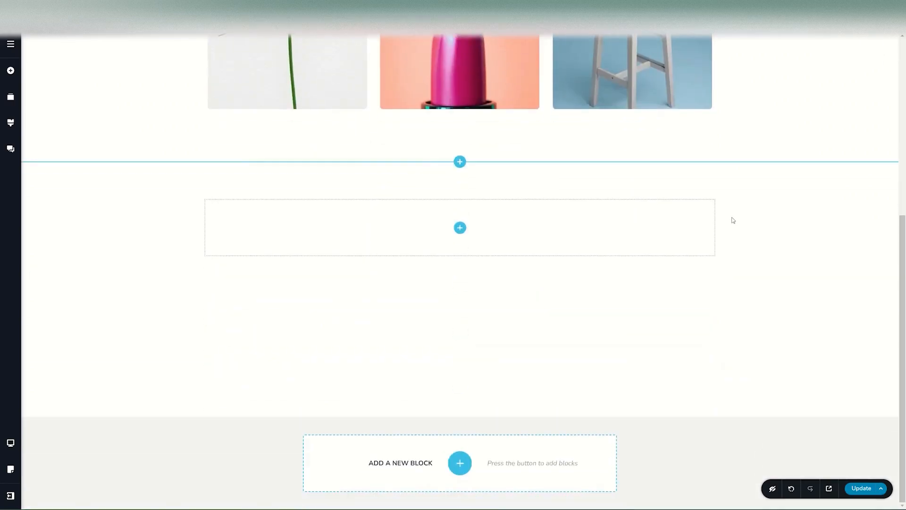
left_click(460, 228)
scroll(113, 245, "down", 4)
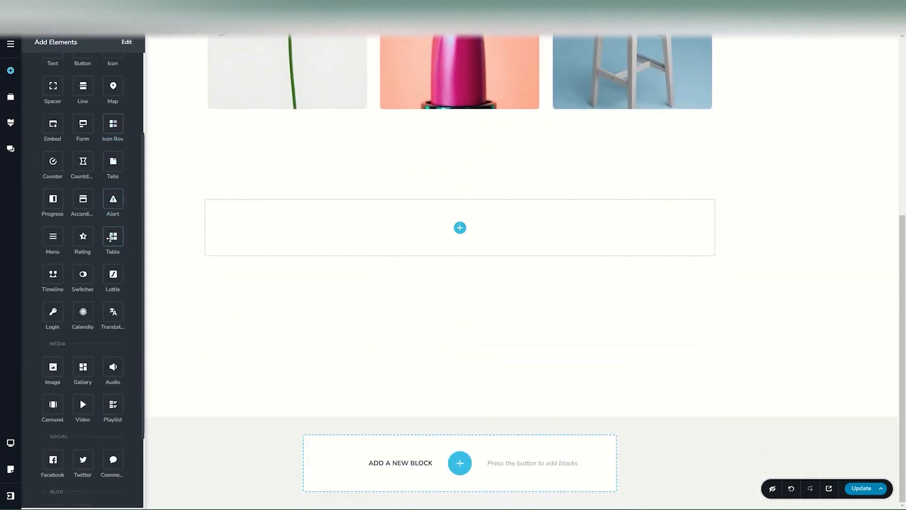
left_click_drag(55, 309, 461, 238)
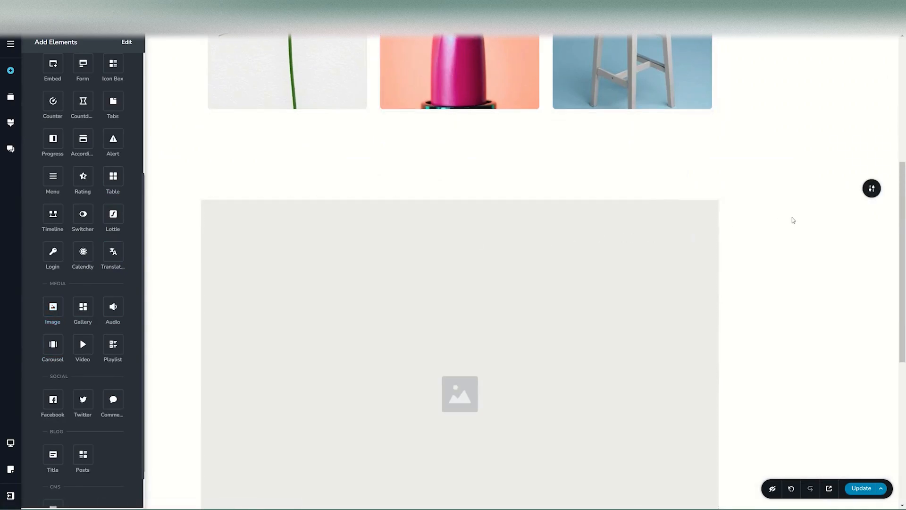
Add a two-column row and move the image placeholder into its left column.
scroll(792, 219, "down", 2)
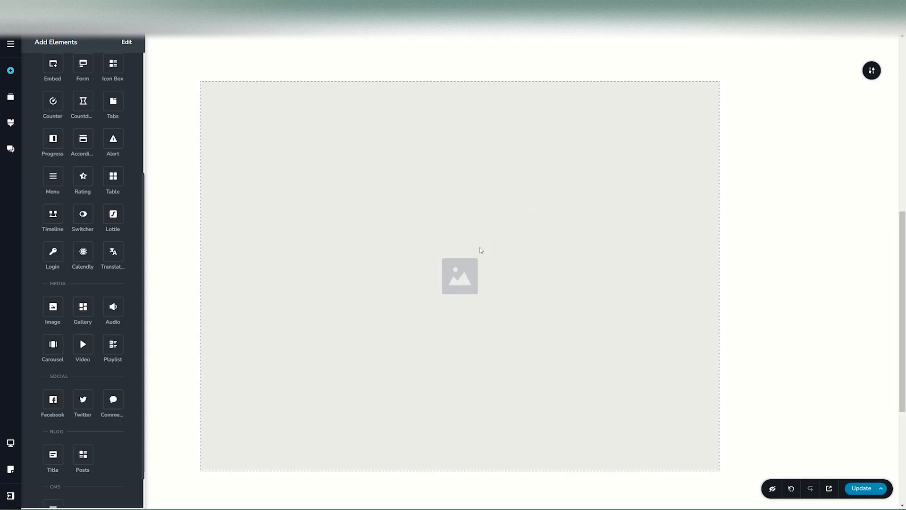
scroll(98, 235, "up", 4)
left_click_drag(82, 110, 360, 86)
left_click_drag(465, 250, 329, 113)
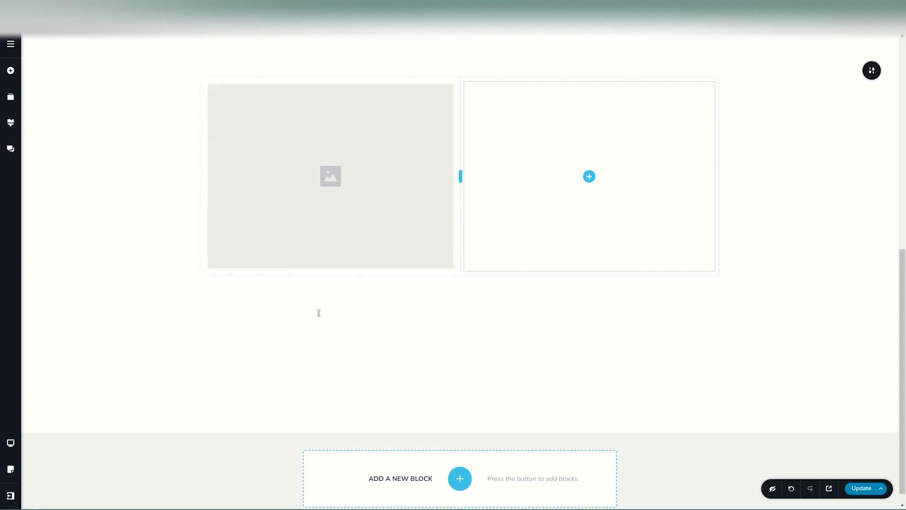
Upload the Carousel 01 waterfall portrait into the left-column image placeholder.
left_click(327, 196)
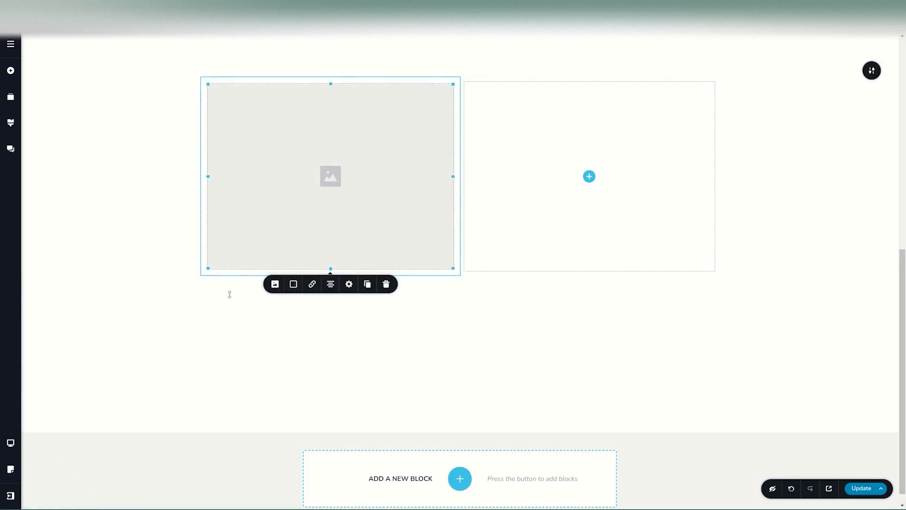
left_click(275, 285)
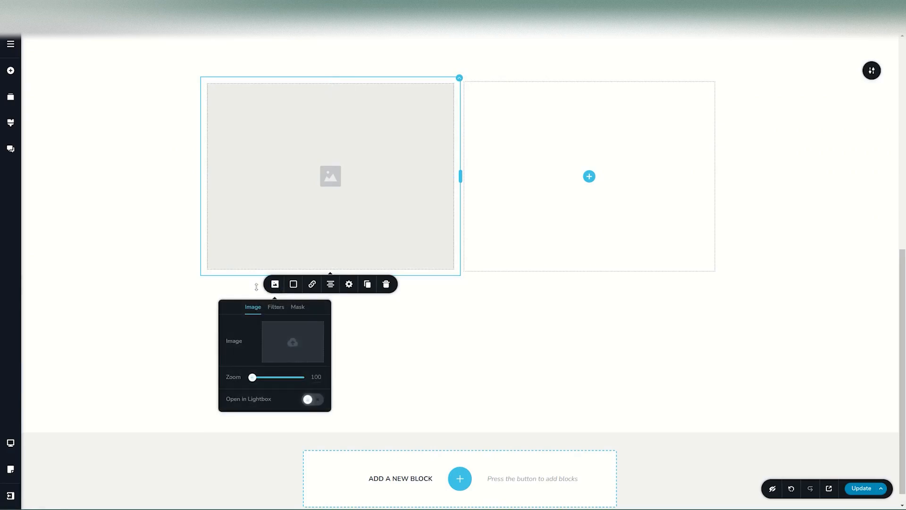
left_click(297, 346)
left_click(157, 152)
left_click(312, 256)
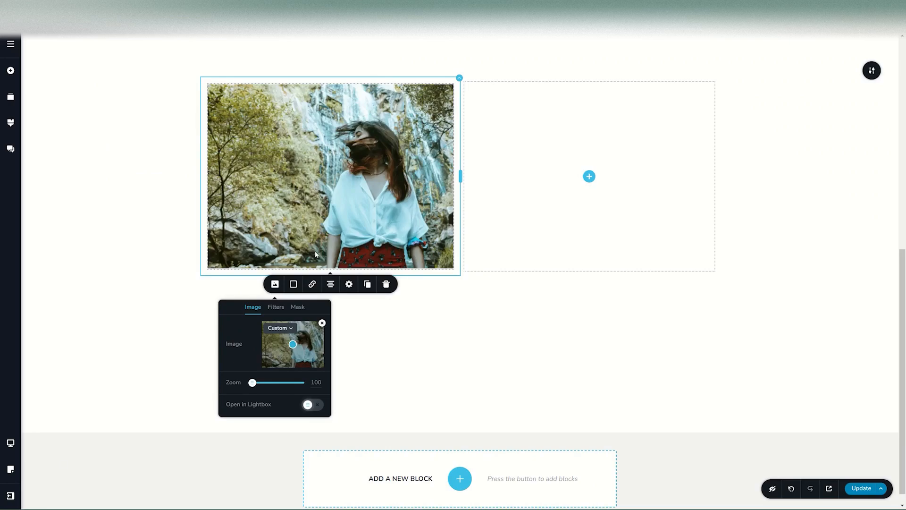
left_click(349, 183)
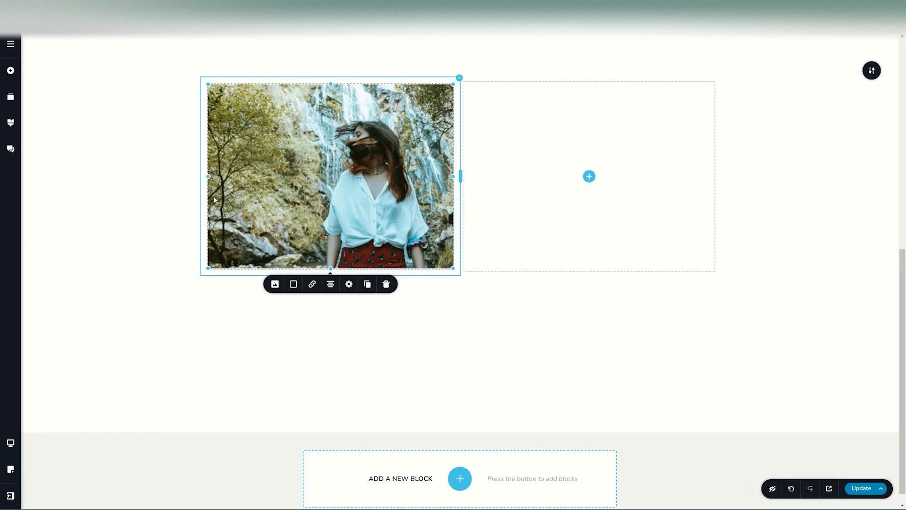
Shrink the waterfall photo to about half size, narrower and centred in its column.
left_click_drag(454, 178, 477, 171)
left_click_drag(330, 84, 348, 107)
left_click_drag(459, 85, 498, 76)
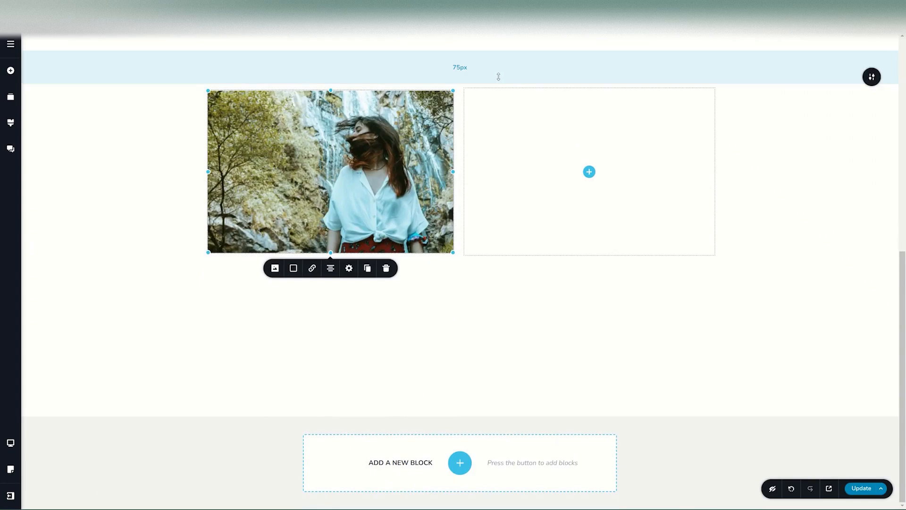
left_click_drag(453, 252, 434, 242)
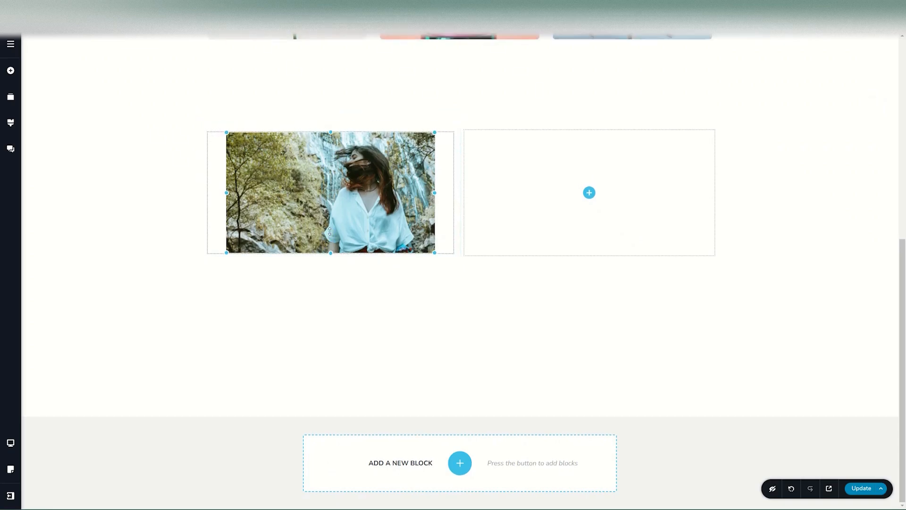
left_click_drag(434, 193, 406, 193)
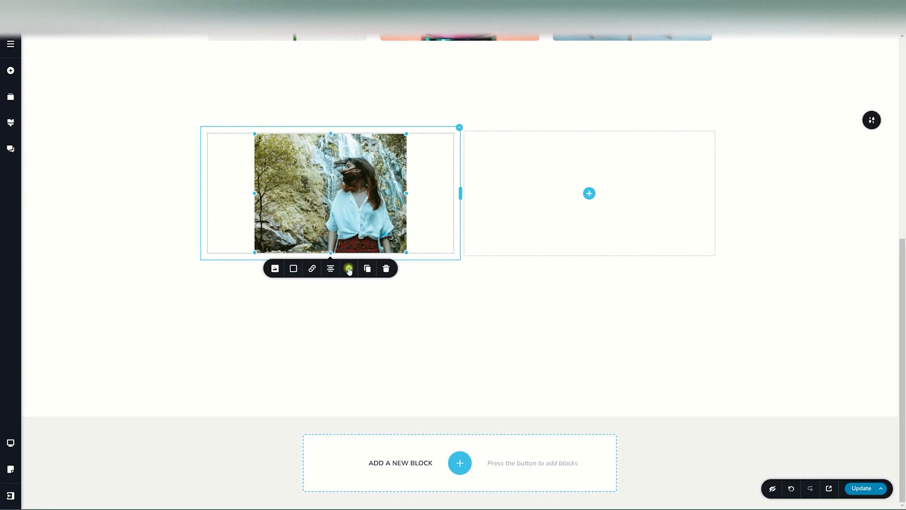
Set the photo's width to 100% and its height to 100.
left_click(349, 268)
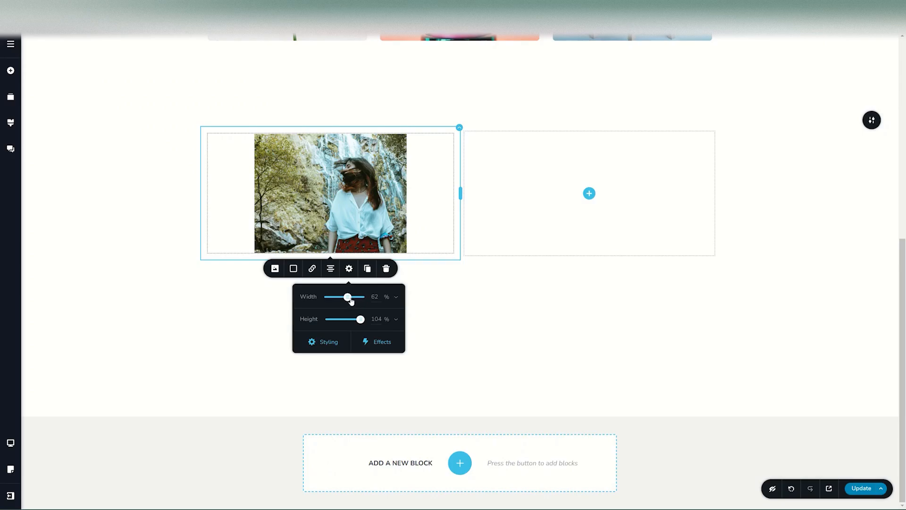
left_click_drag(348, 296, 364, 296)
double_click(374, 319)
type("100")
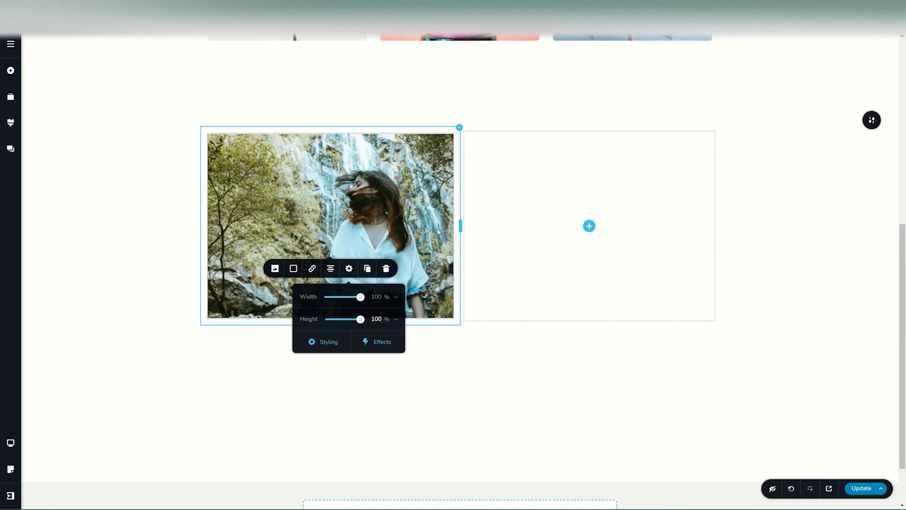
Move the column divider so the two columns are roughly equal width.
left_click_drag(460, 226, 434, 225)
left_click_drag(396, 202, 453, 232)
left_click(382, 251)
left_click(345, 330)
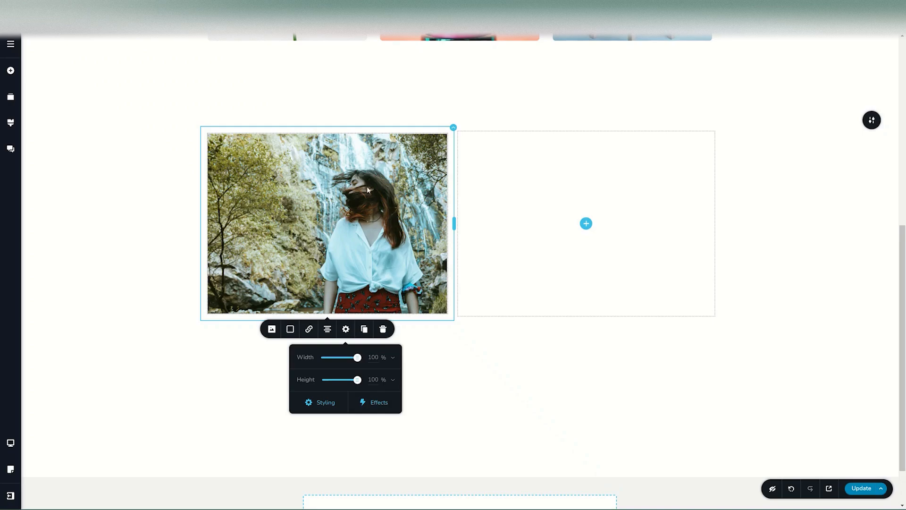
Switch the photo's width unit from percent to pixels.
left_click(333, 208)
left_click_drag(444, 309, 489, 319)
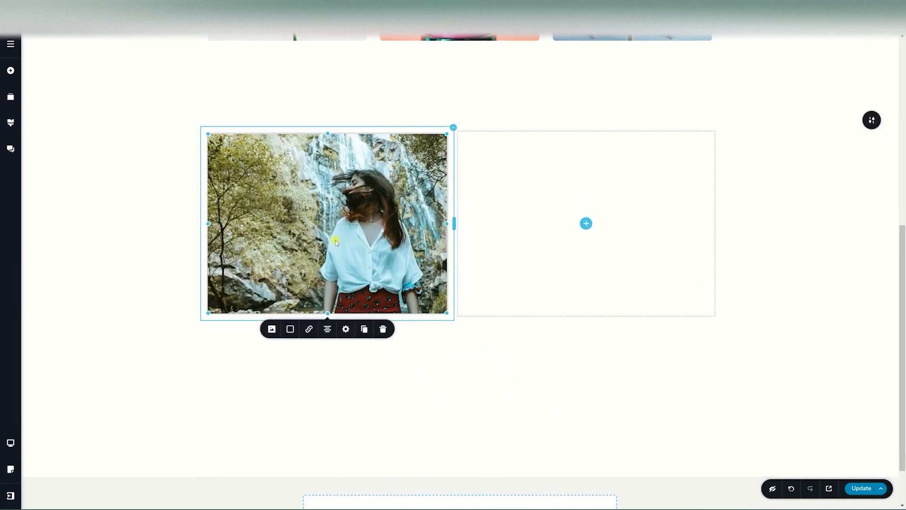
left_click(347, 328)
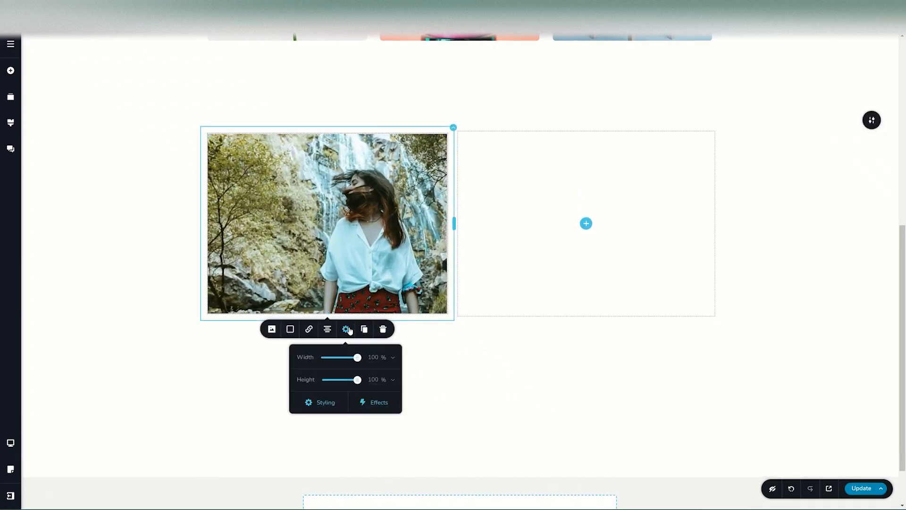
left_click(392, 357)
left_click(388, 374)
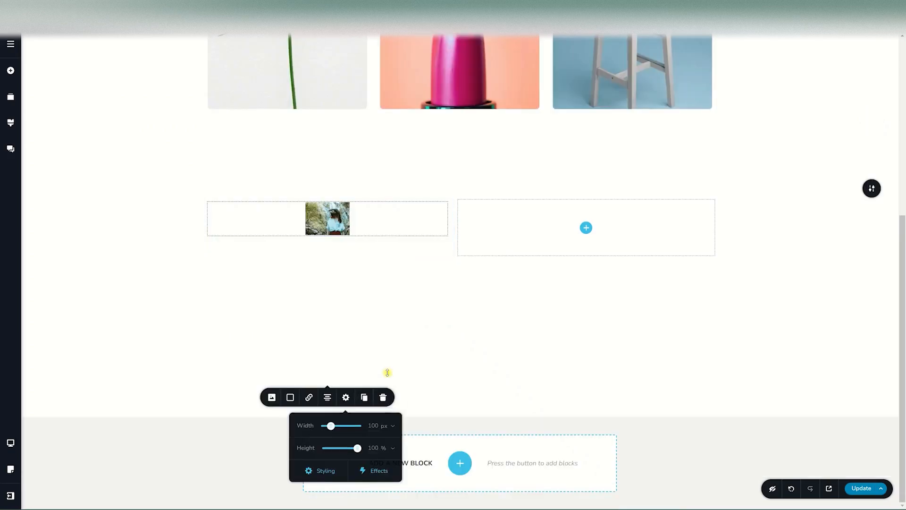
Enlarge the photo to about 390 px and widen its column to about 66% / 34%.
left_click(331, 217)
left_click_drag(348, 235, 629, 403)
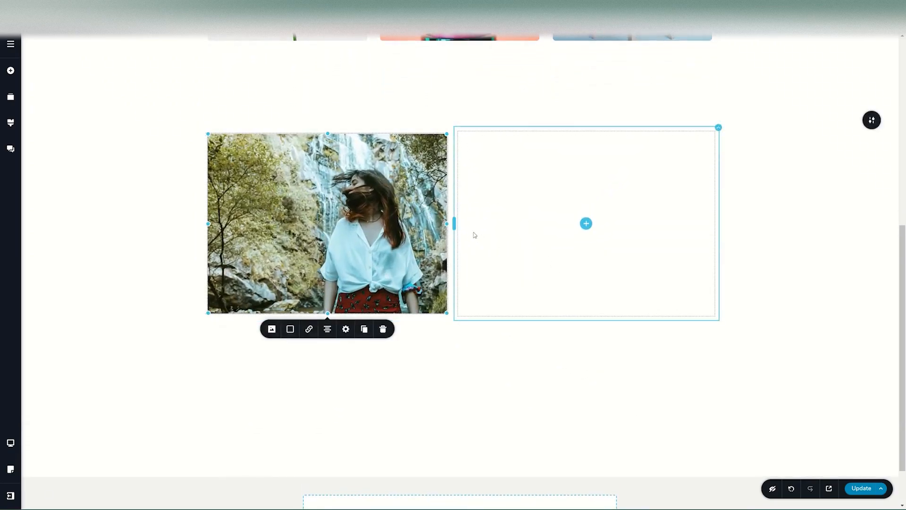
left_click_drag(454, 223, 590, 234)
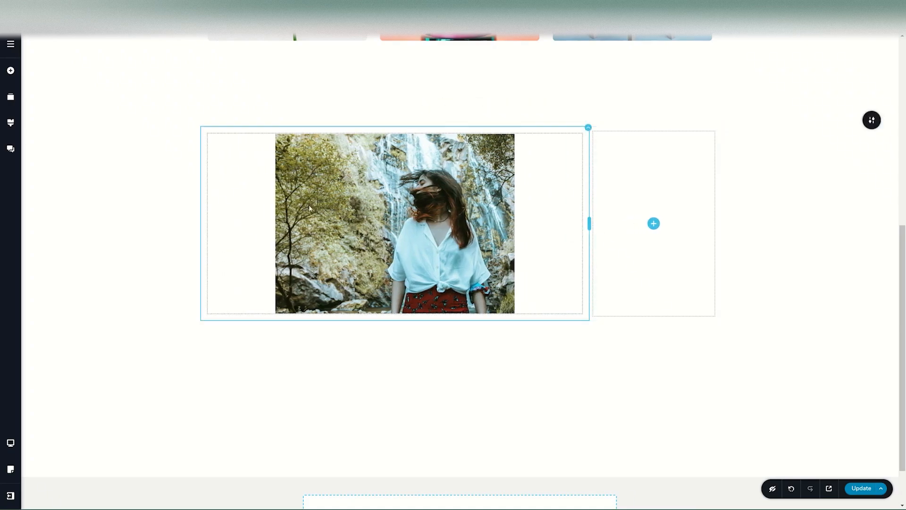
Widen the photo within its column.
left_click(413, 229)
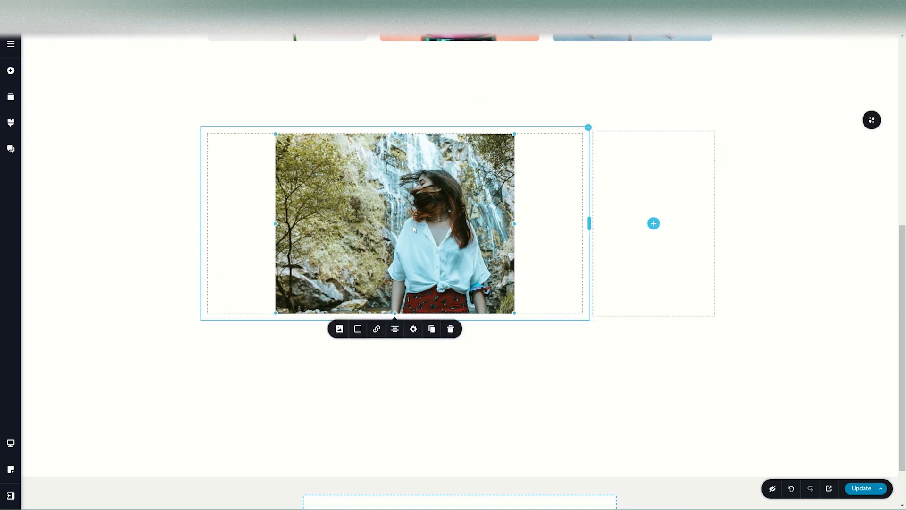
left_click(414, 329)
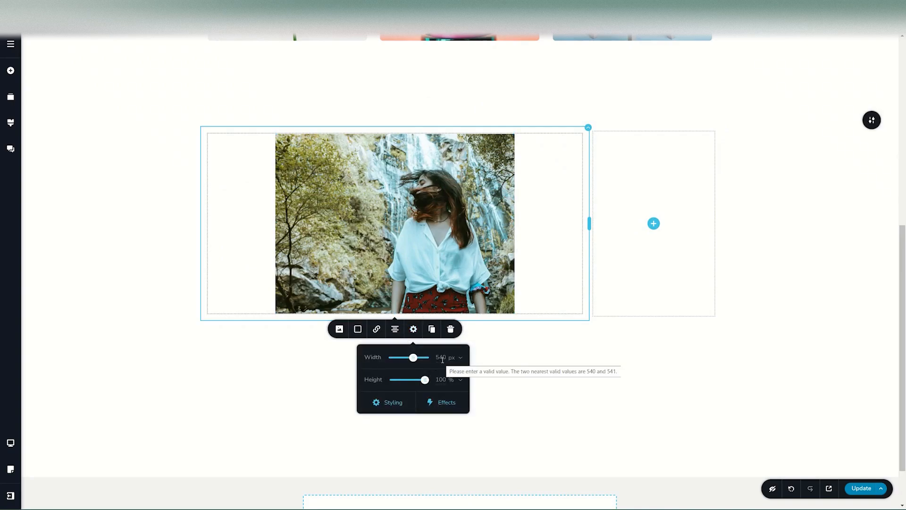
left_click(446, 243)
left_click_drag(513, 224, 583, 225)
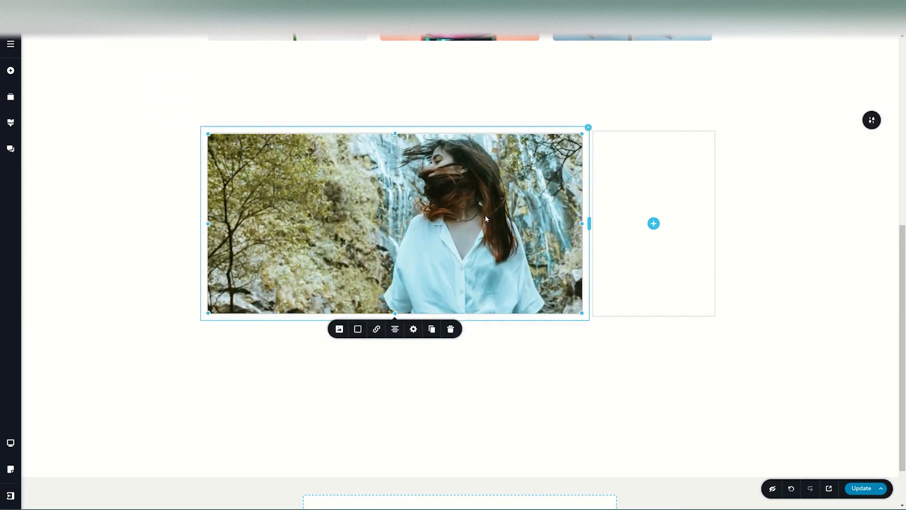
Switch the photo width back to percent and set width and height both to 100.
left_click(413, 329)
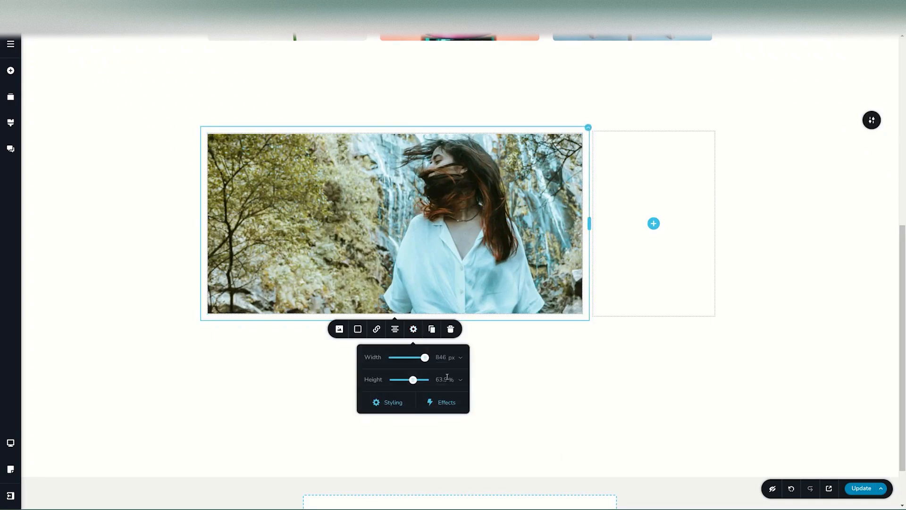
left_click(462, 381)
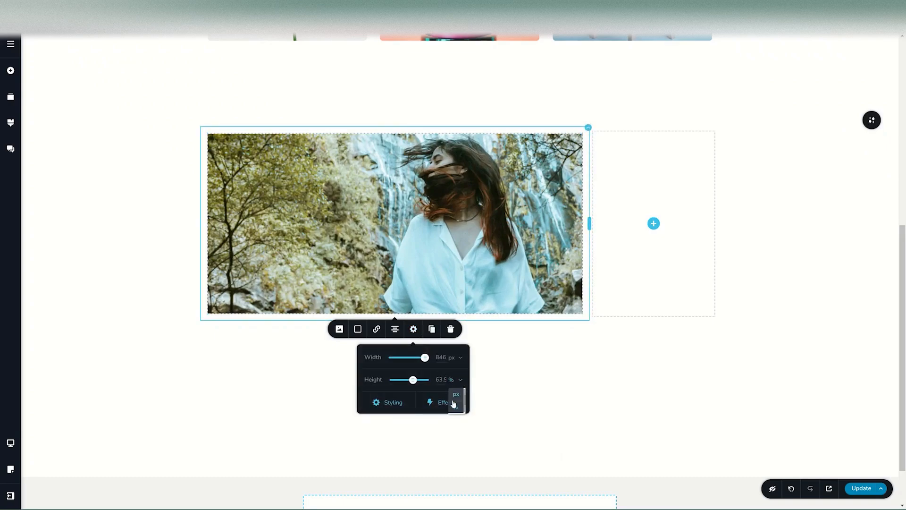
left_click(460, 359)
left_click(455, 384)
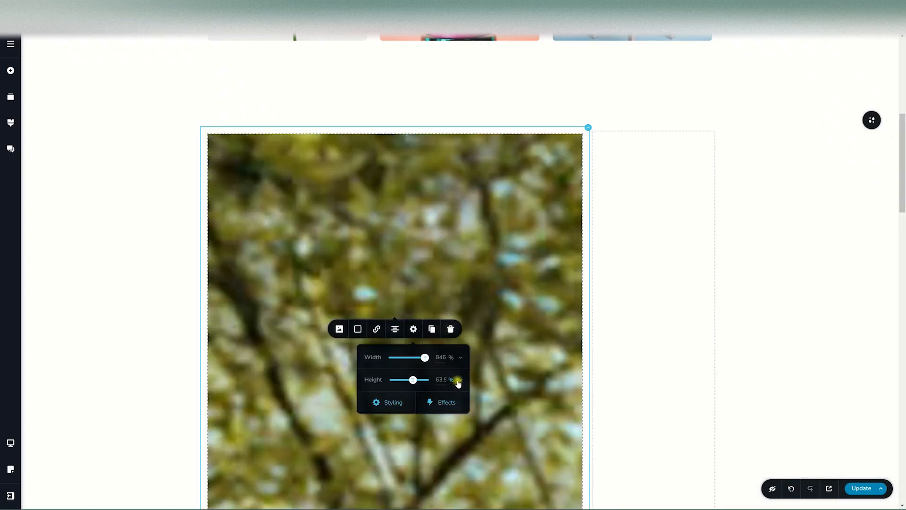
left_click(462, 381)
double_click(441, 357)
type("100")
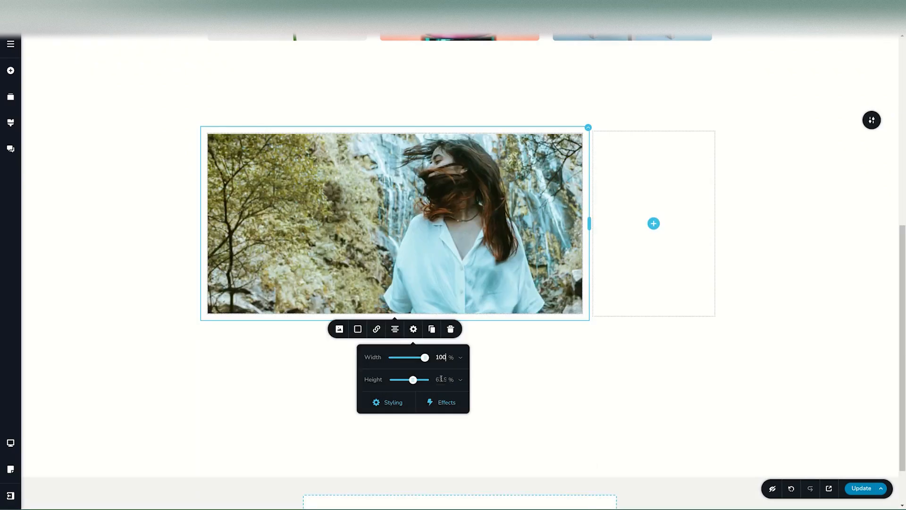
double_click(441, 380)
type("100")
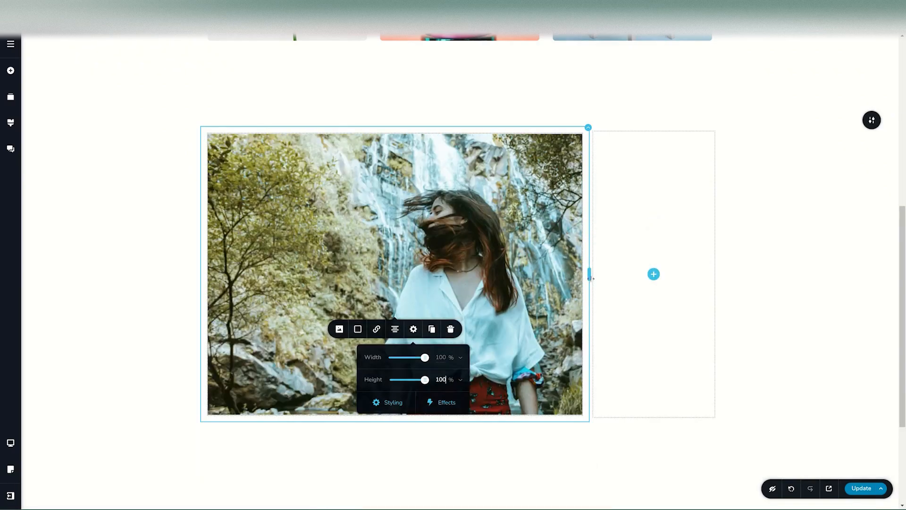
Move the column divider to split the row about 56% / 44%.
left_click_drag(589, 272, 489, 266)
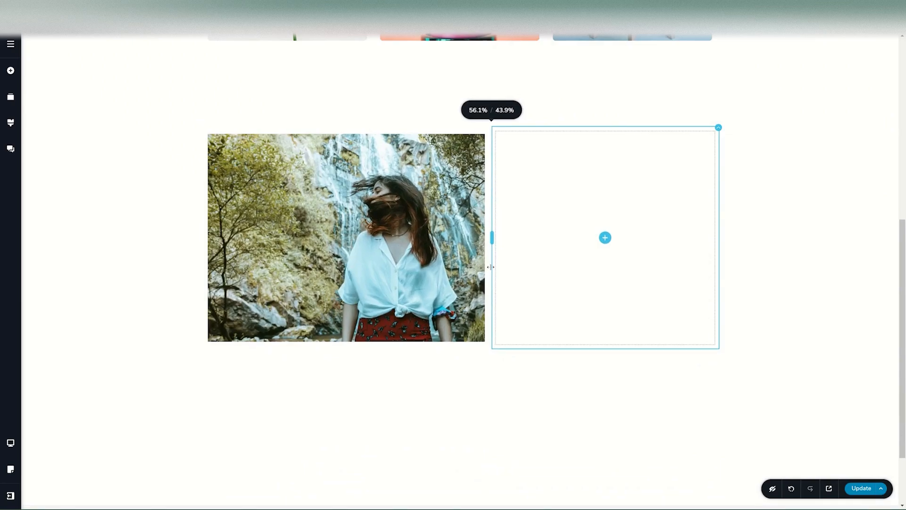
scroll(477, 255, "down", 1)
left_click(414, 143)
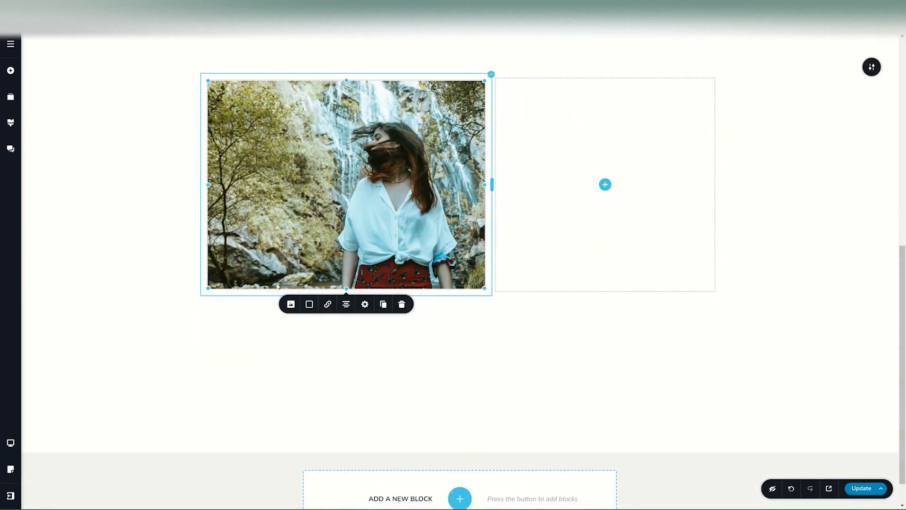
Keep Custom sizing, zoom the photo to 182, and centre the woman in the frame.
left_click(292, 305)
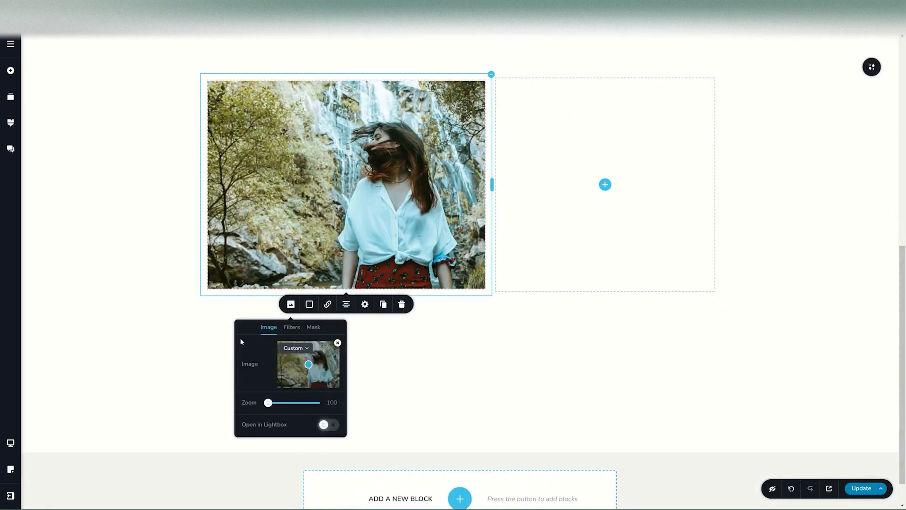
left_click(294, 347)
left_click(292, 369)
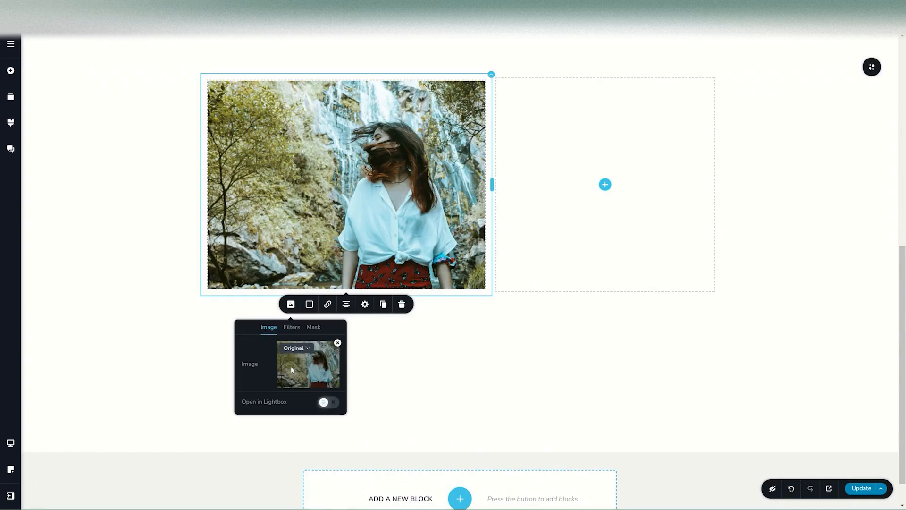
left_click(299, 348)
left_click(283, 370)
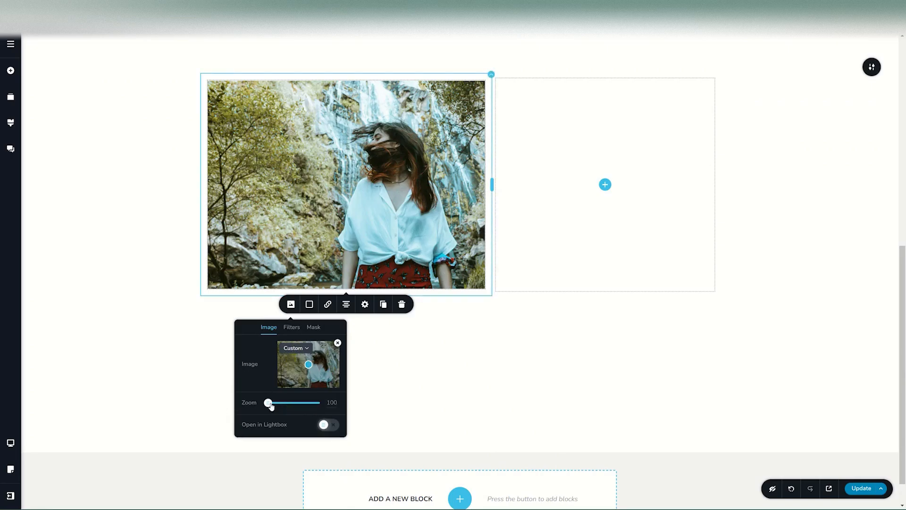
mouse_move(267, 402)
left_mouse_down()
mouse_move(307, 402)
mouse_move(267, 402)
left_mouse_up()
left_click_drag(268, 404, 307, 403)
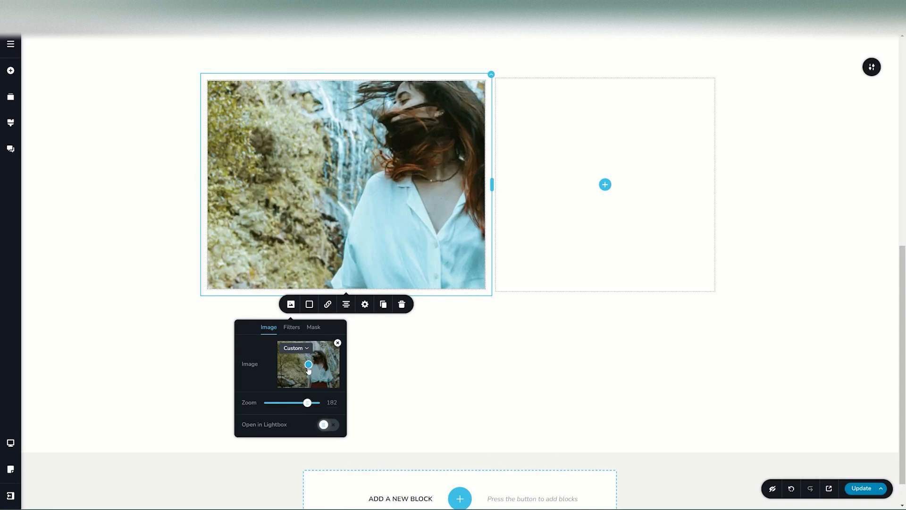
left_click_drag(308, 367, 318, 362)
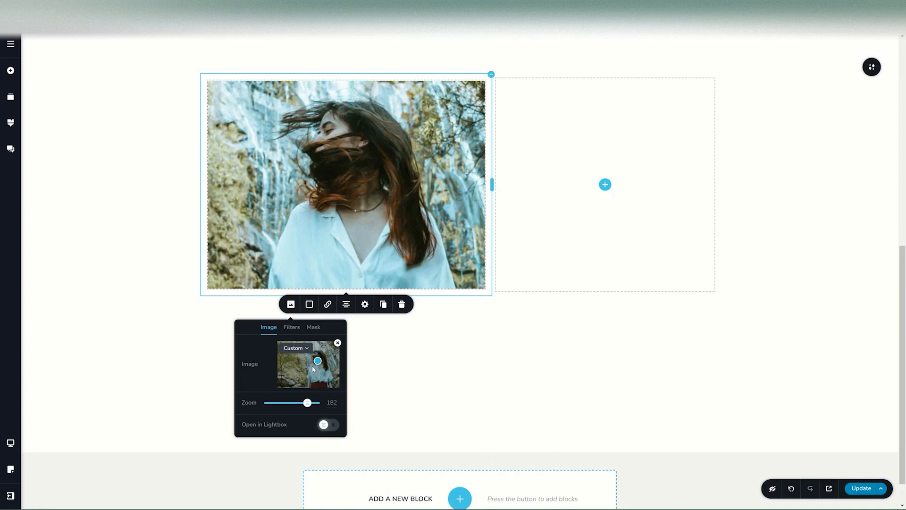
Toggle the photo's lightbox on and off and inspect its normal and hover filter settings.
left_click(329, 425)
left_click(330, 424)
left_click(298, 330)
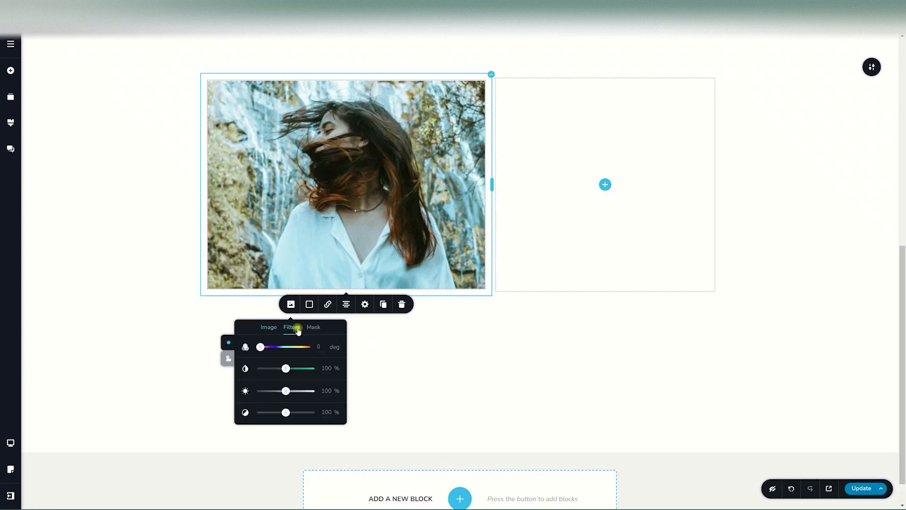
left_click(229, 361)
left_click(229, 344)
Mask the photo to a circle sized to fit the whole image.
left_click(312, 328)
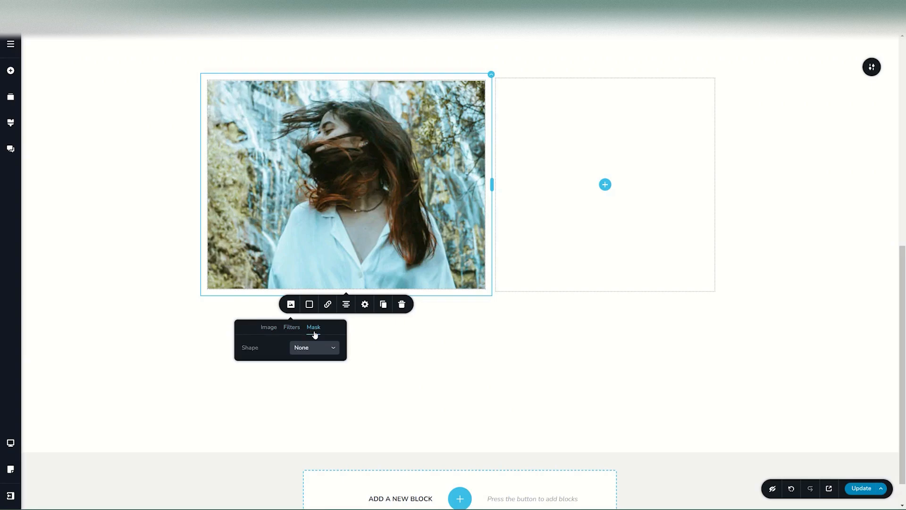
left_click(311, 346)
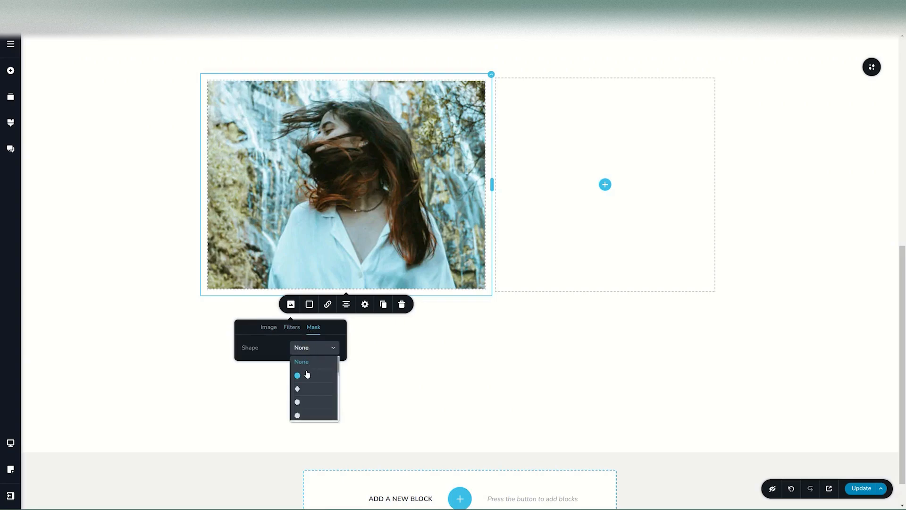
left_click(305, 373)
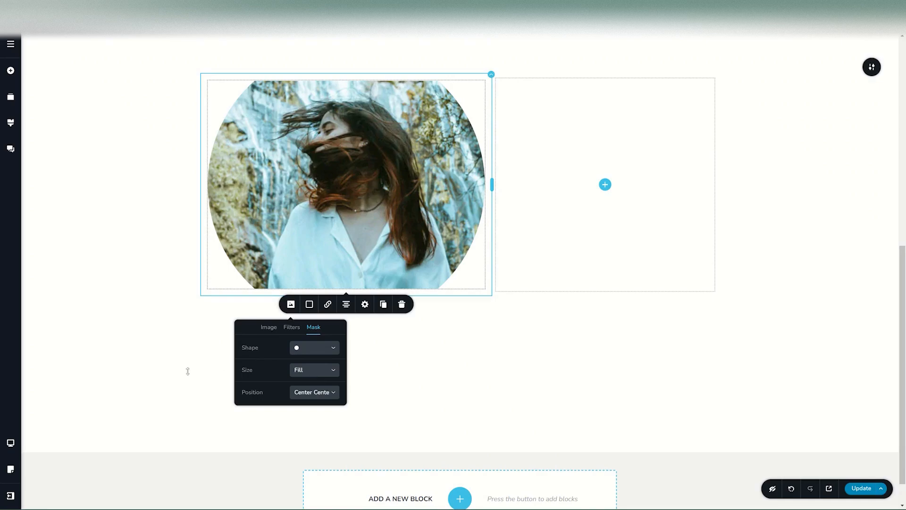
left_click(309, 373)
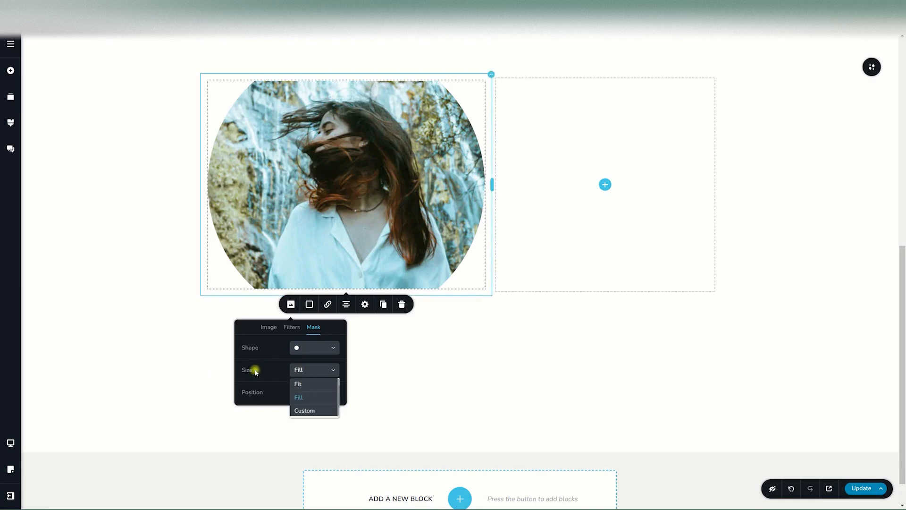
left_click(297, 384)
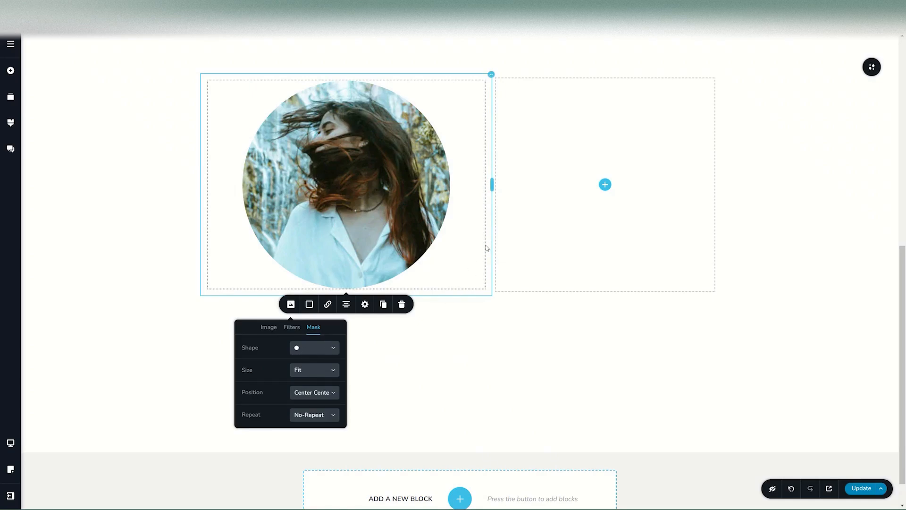
Widen the photo's column to about 59 percent of the row.
left_click(490, 187)
left_click_drag(491, 188, 517, 189)
left_click(385, 191)
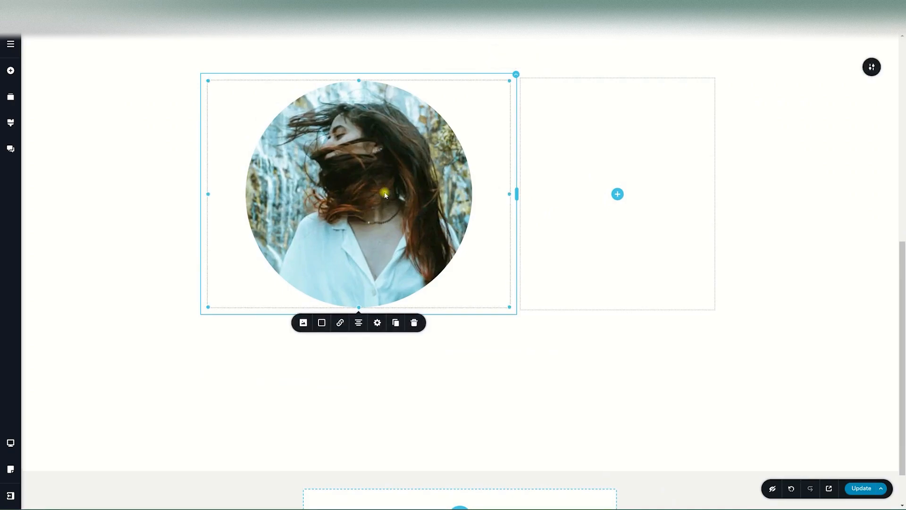
left_click(304, 326)
left_click(326, 345)
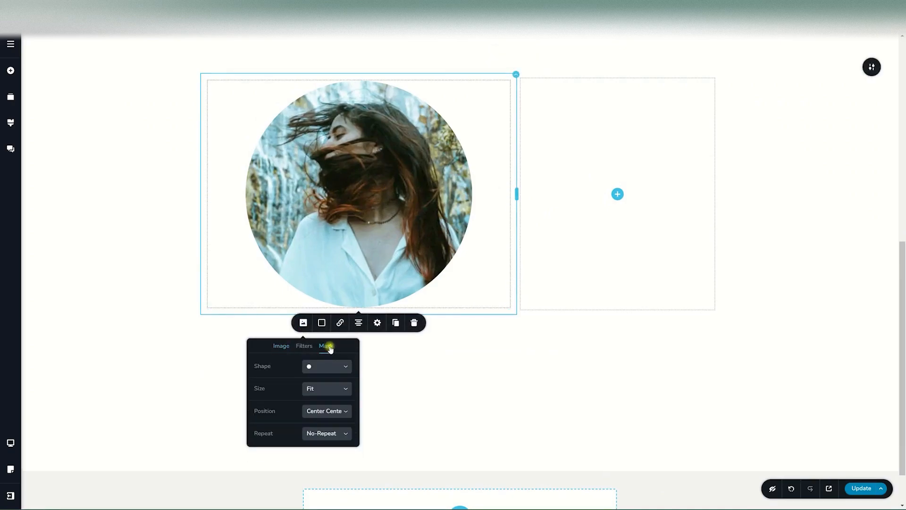
Try Center Left, Center Right and tiled mask settings, then recentre with no repeat.
left_click(313, 414)
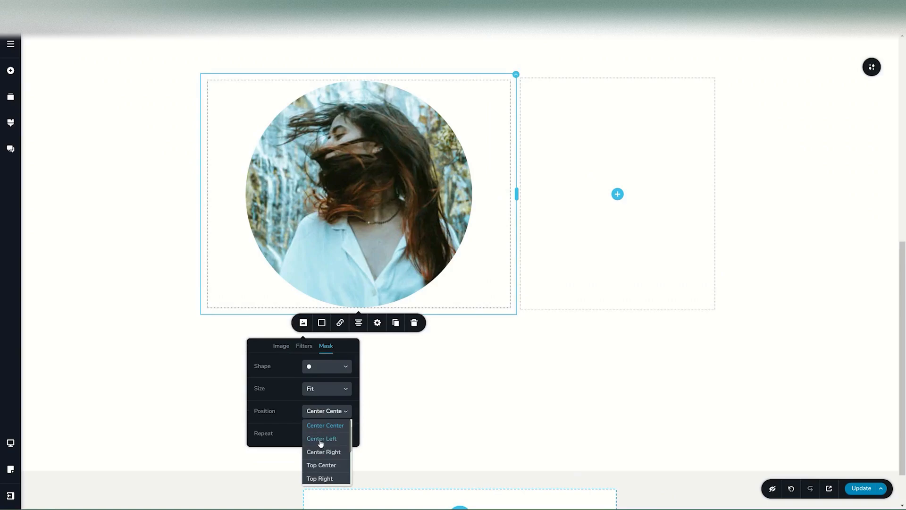
left_click(319, 435)
left_click(322, 414)
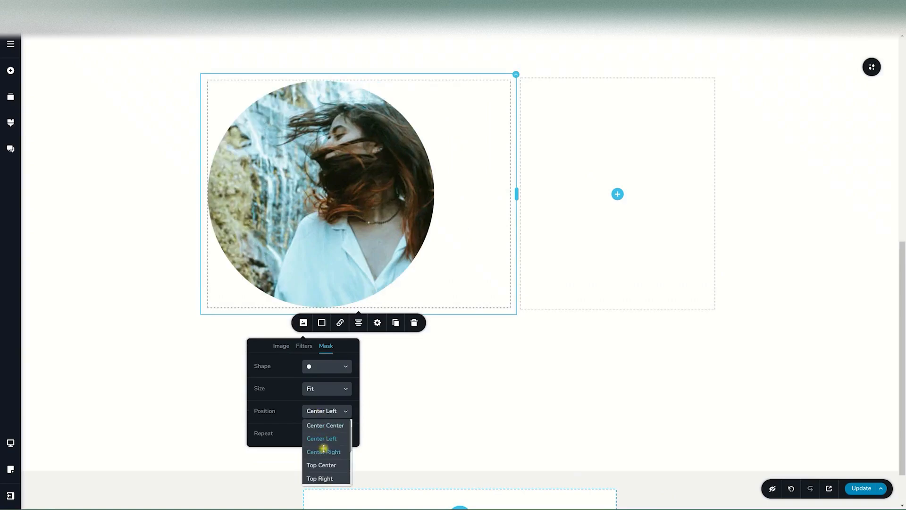
left_click(324, 452)
left_click(323, 412)
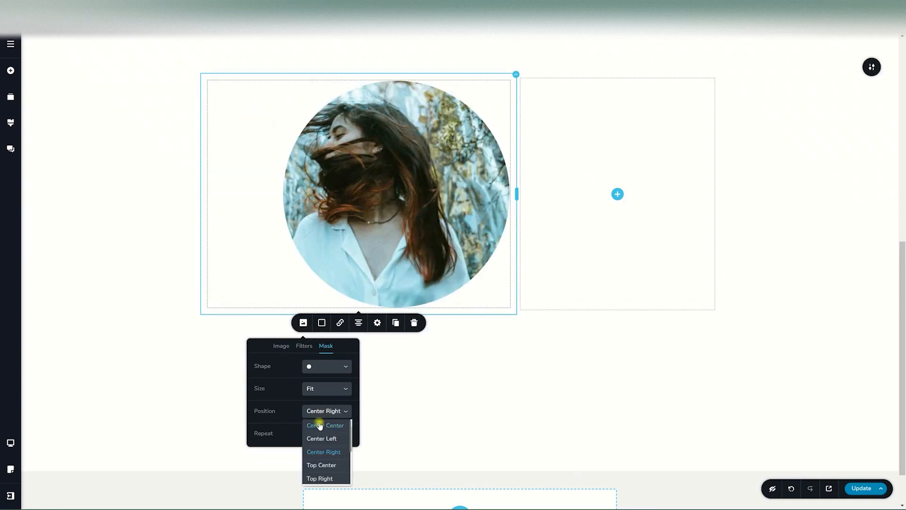
left_click(319, 422)
left_click(326, 432)
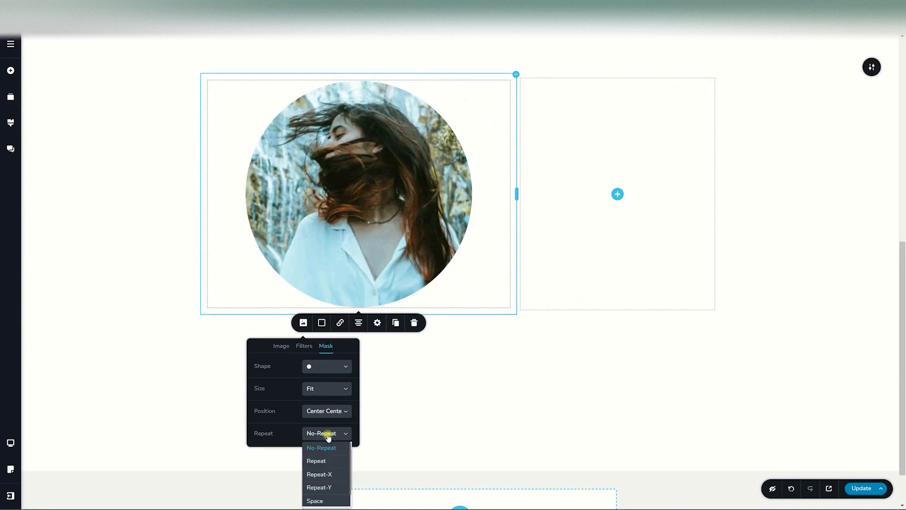
left_click(318, 458)
left_click(318, 432)
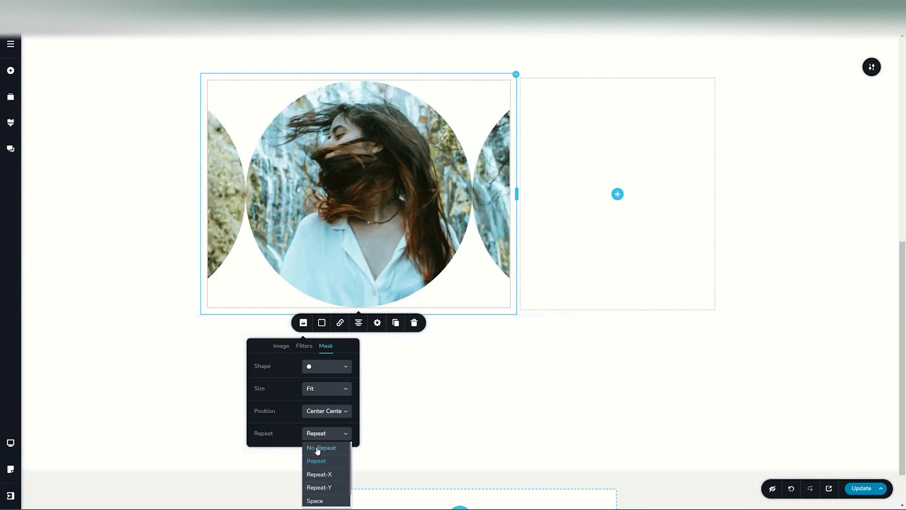
left_click(319, 448)
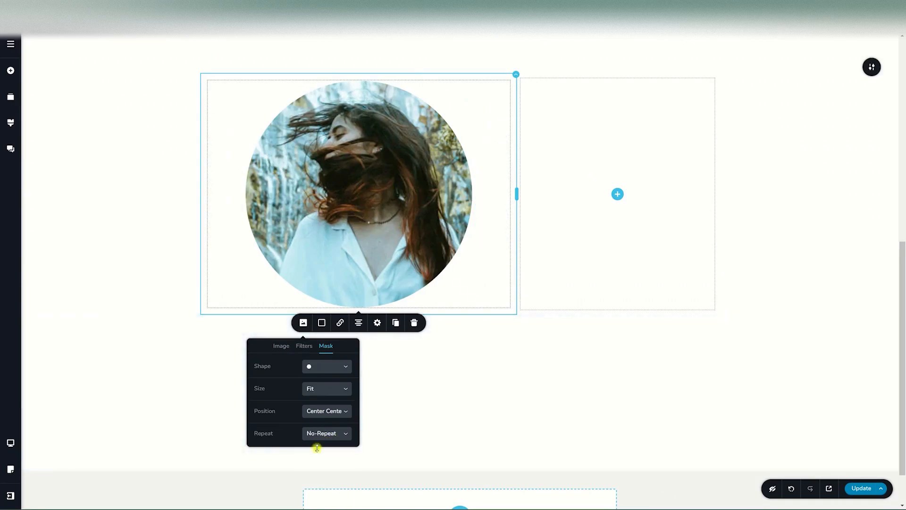
Try a heptagon mask, then apply the white cat SVG as a custom mask.
left_click(326, 367)
left_click(317, 405)
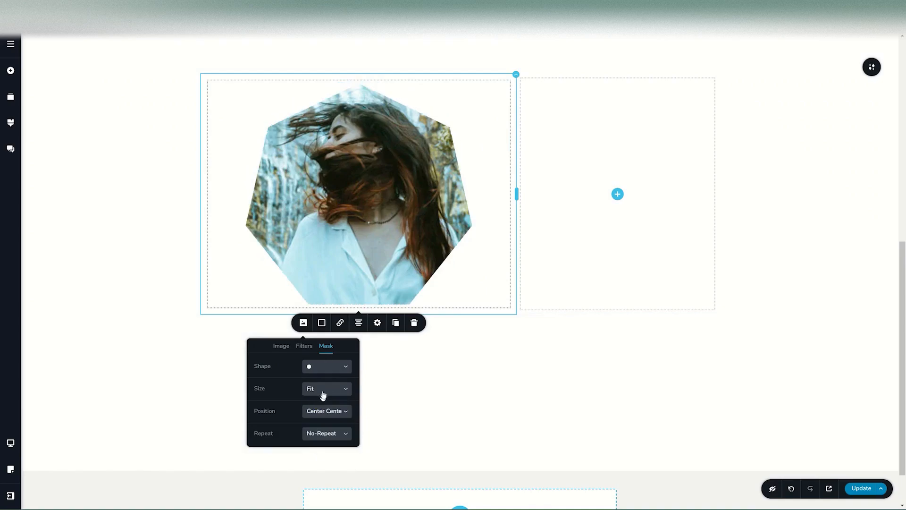
left_click(327, 367)
left_click(323, 404)
mouse_move(276, 403)
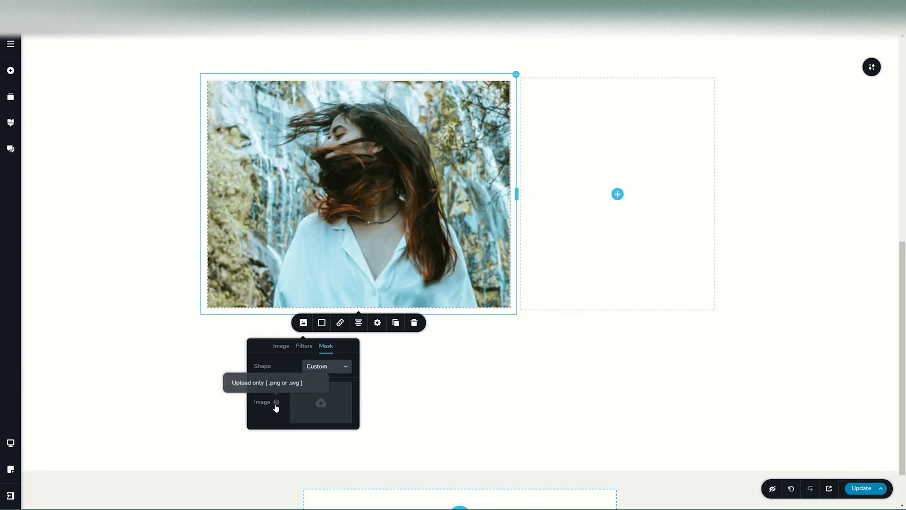
left_click(323, 406)
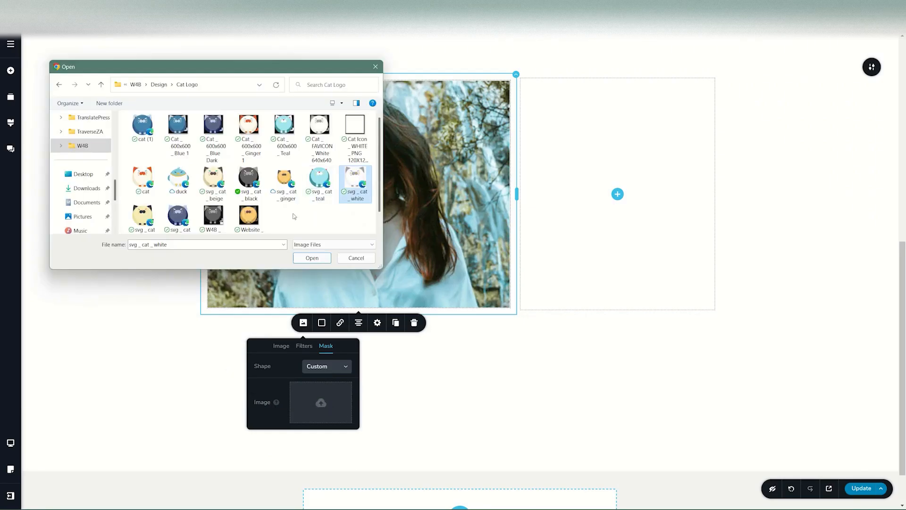
left_click(313, 258)
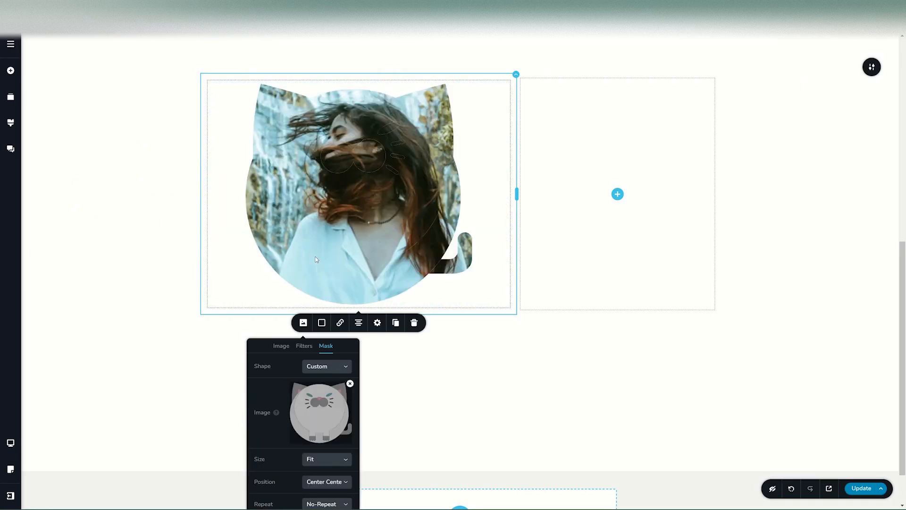
Set the mask shape back to None so the photo is a plain rectangle.
left_click(348, 364)
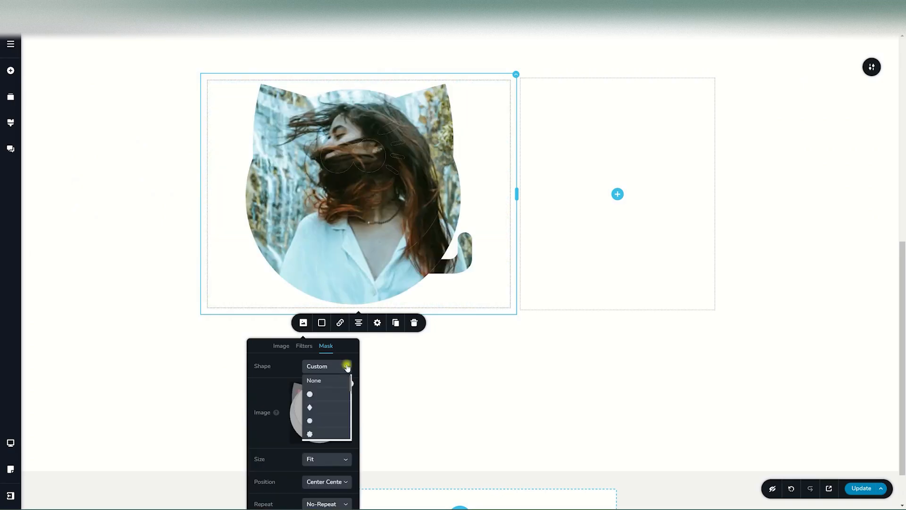
left_click(325, 381)
left_click(364, 270)
Add a pink overlay at 39% opacity as a gradient fading to transparent white.
left_click(321, 323)
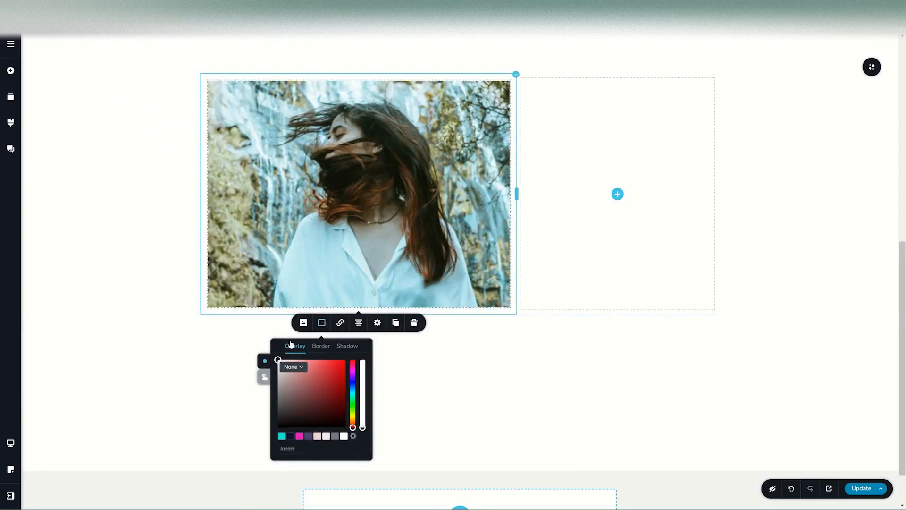
left_click(299, 435)
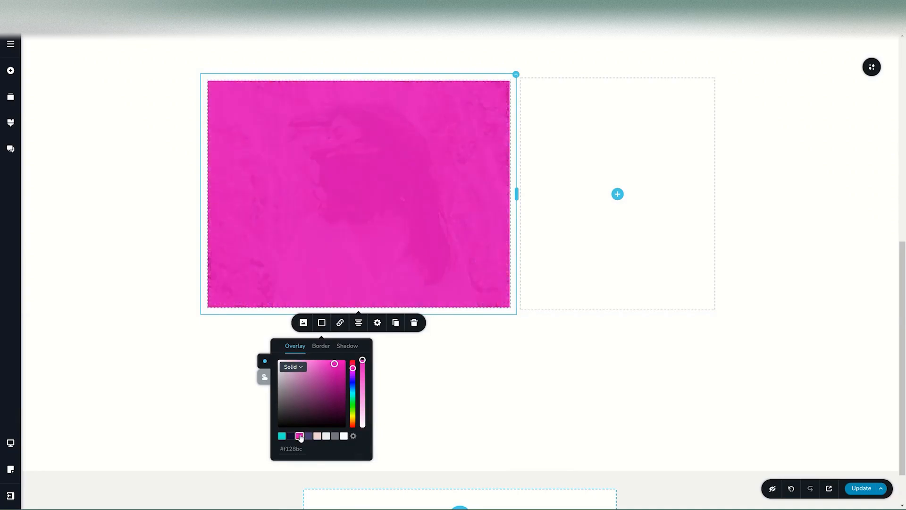
left_click_drag(362, 360, 363, 400)
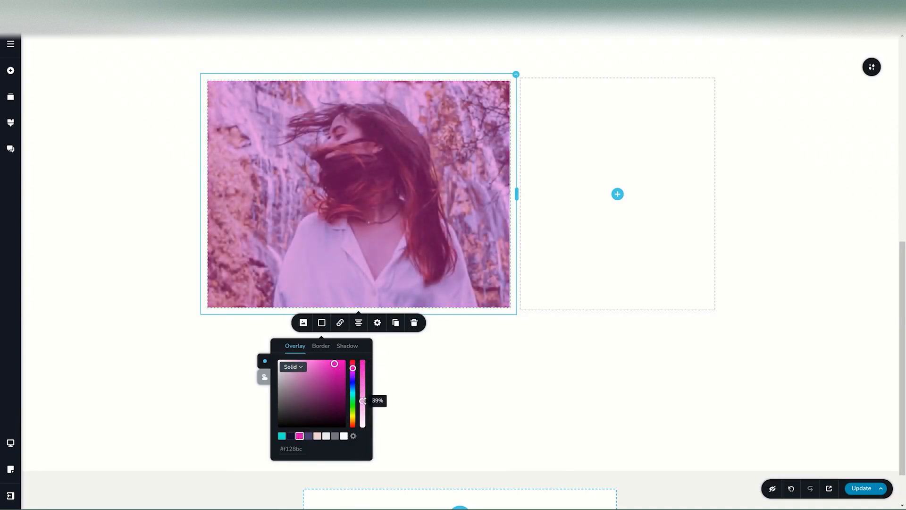
left_click(292, 367)
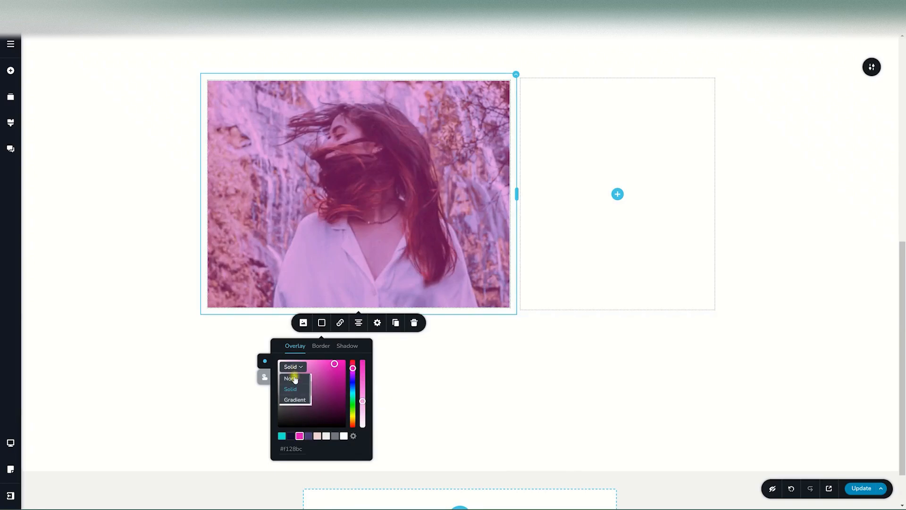
left_click(294, 400)
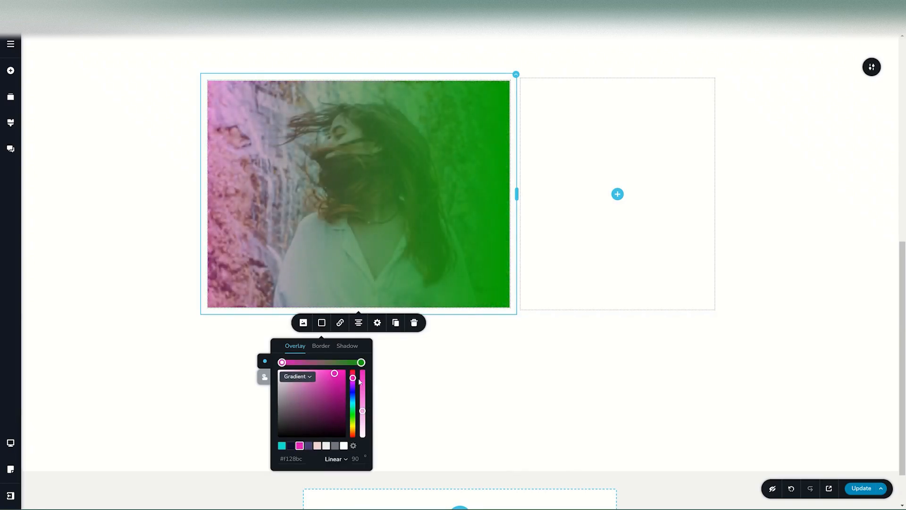
left_click(361, 362)
left_click(343, 446)
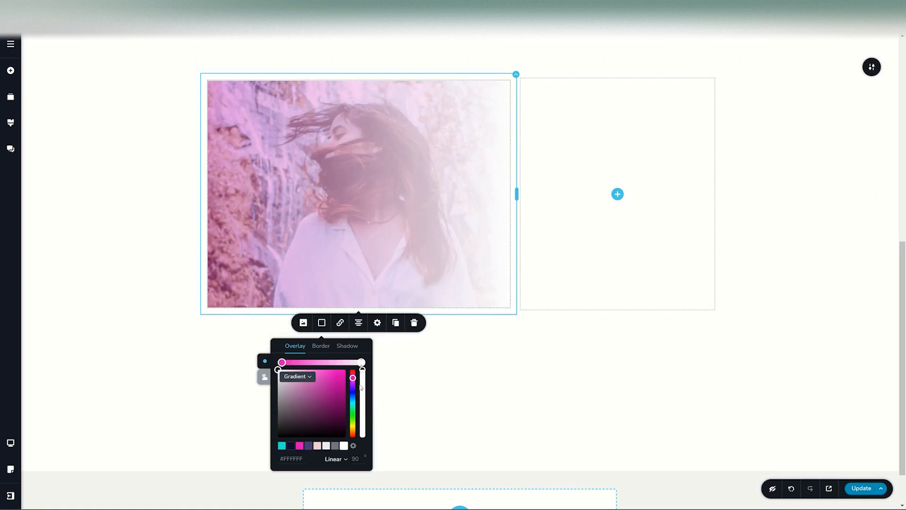
left_click_drag(362, 370, 362, 397)
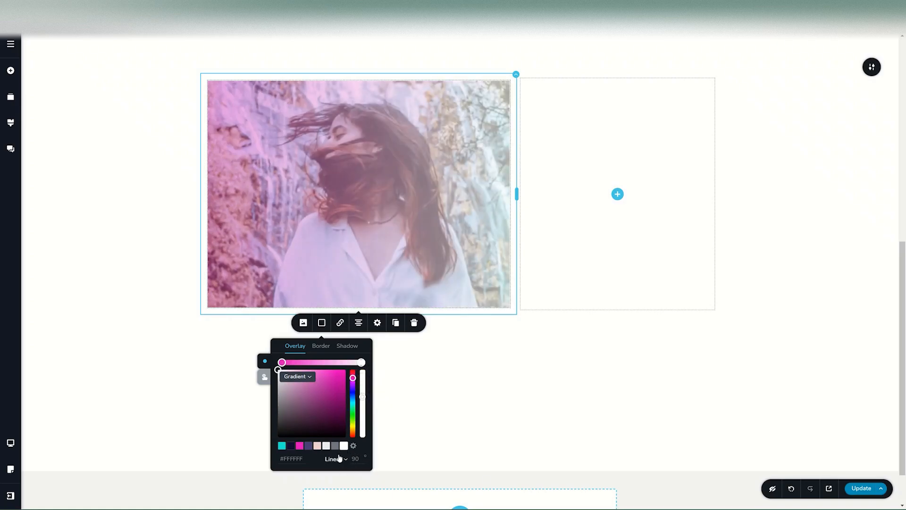
Try a radial gradient, revert to linear, and set the gradient angle to 135 degrees.
left_click(336, 459)
left_click(337, 482)
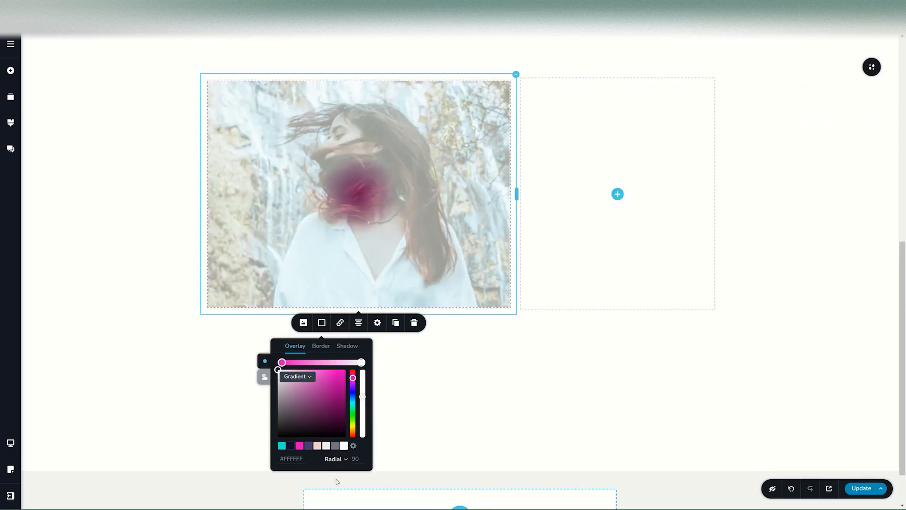
left_click(338, 461)
left_click(334, 473)
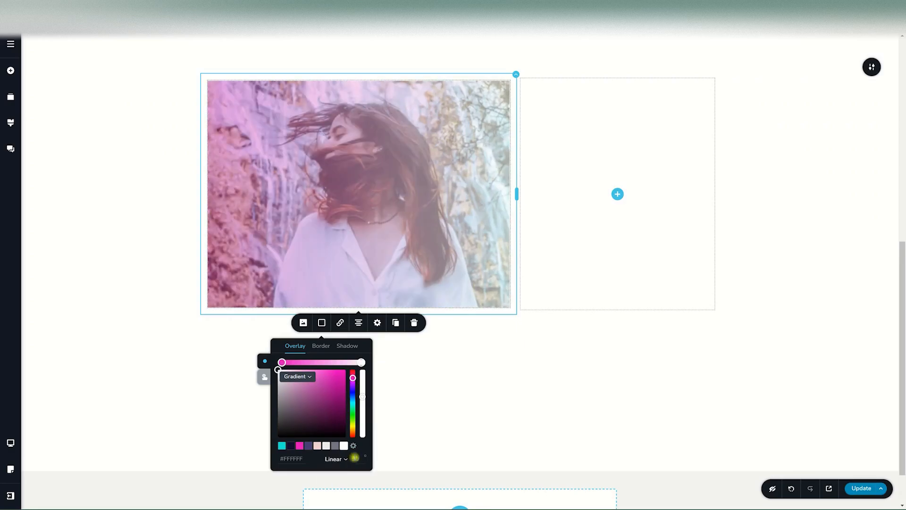
double_click(355, 458)
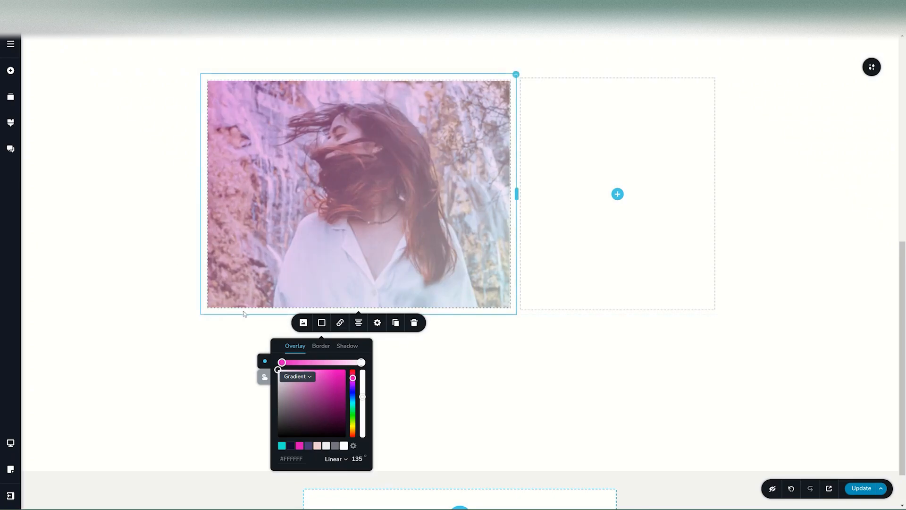
Set the other overlay layer to no fill, keeping the pink gradient layer.
left_click(265, 377)
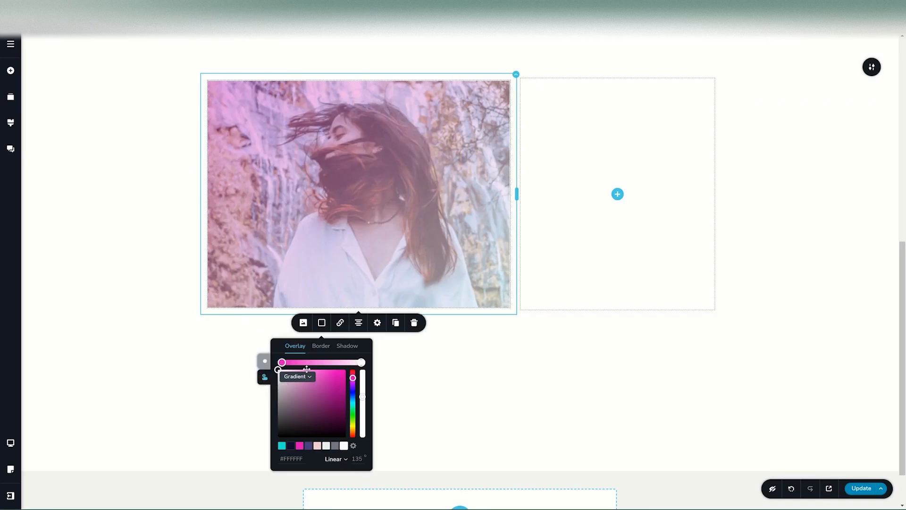
left_click(293, 377)
left_click(292, 387)
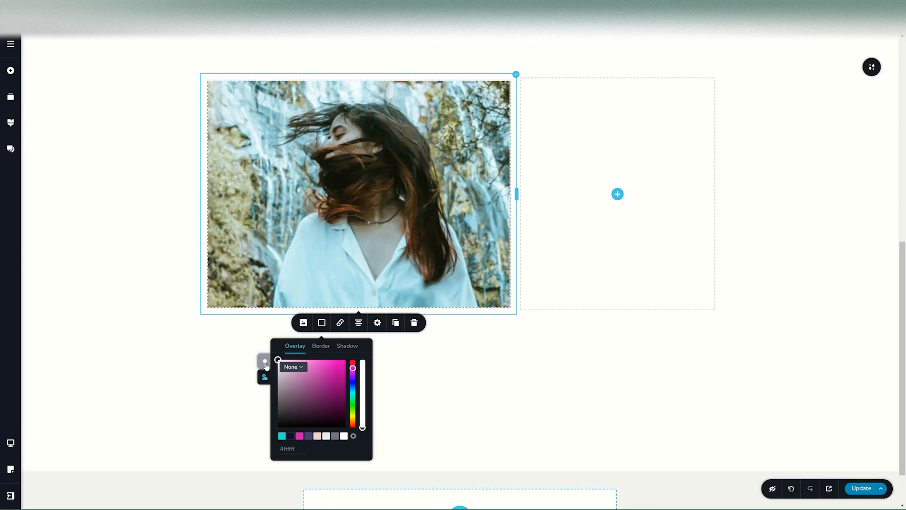
left_click(265, 362)
left_click(142, 350)
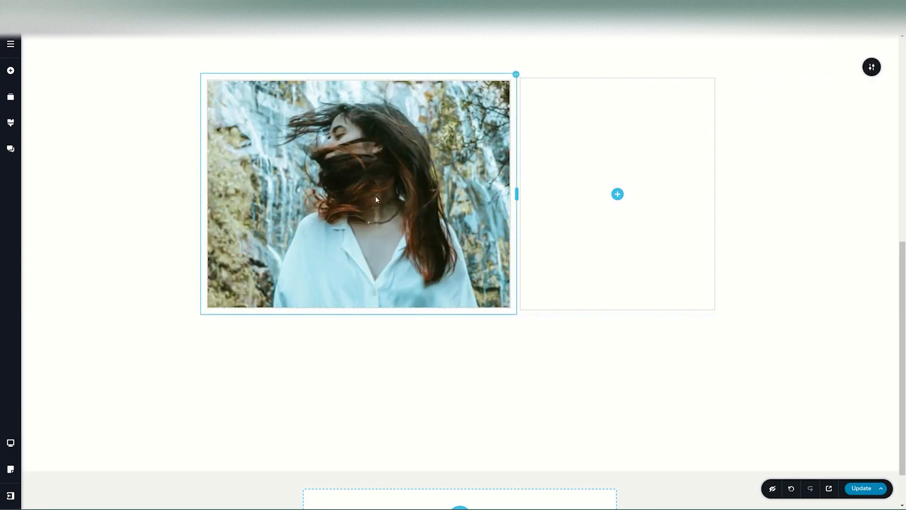
left_click(334, 165)
left_click(322, 322)
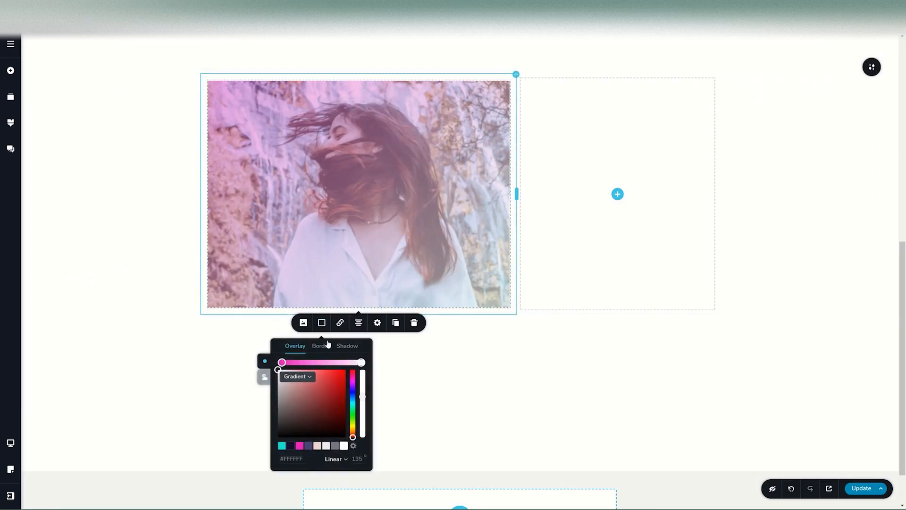
left_click(320, 352)
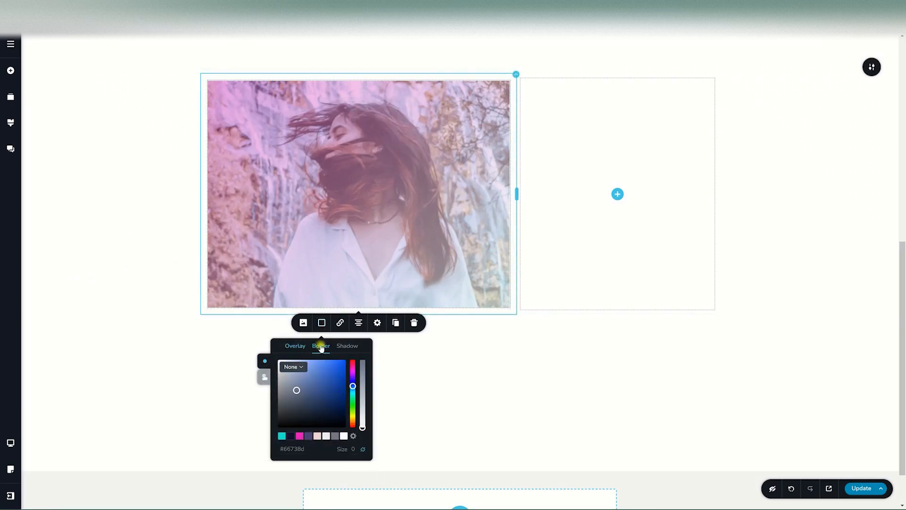
Give the portrait a pink border, 15 px on the sides and 5 px top and bottom.
left_click(343, 436)
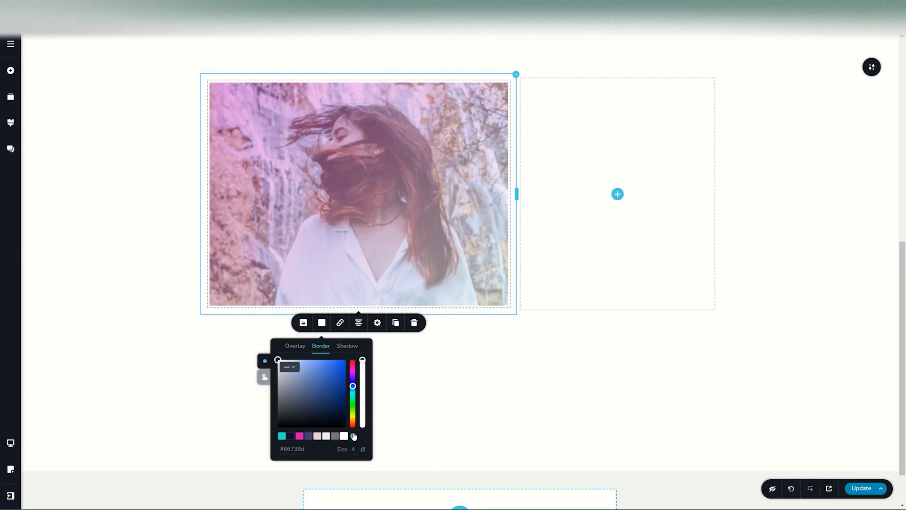
left_click(299, 436)
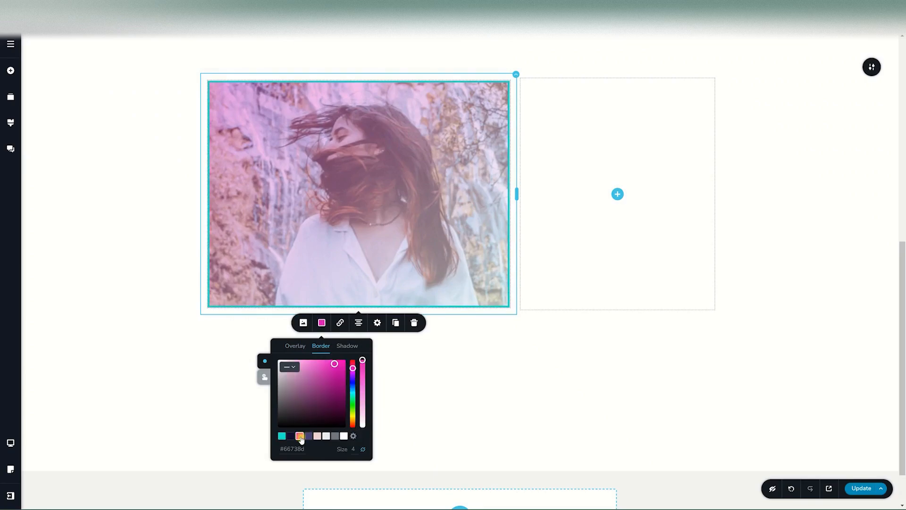
double_click(354, 449)
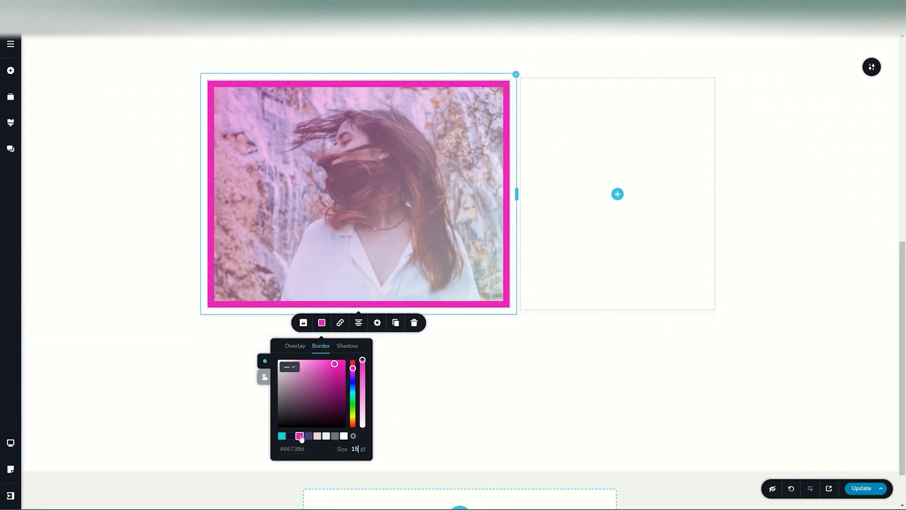
left_click(363, 449)
double_click(323, 449)
type("5")
double_click(343, 449)
type("5")
left_click(505, 376)
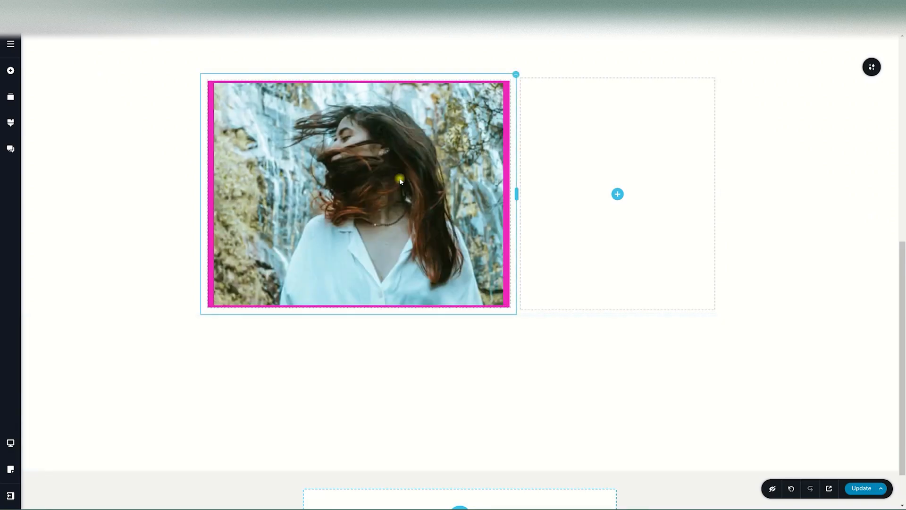
left_click(399, 181)
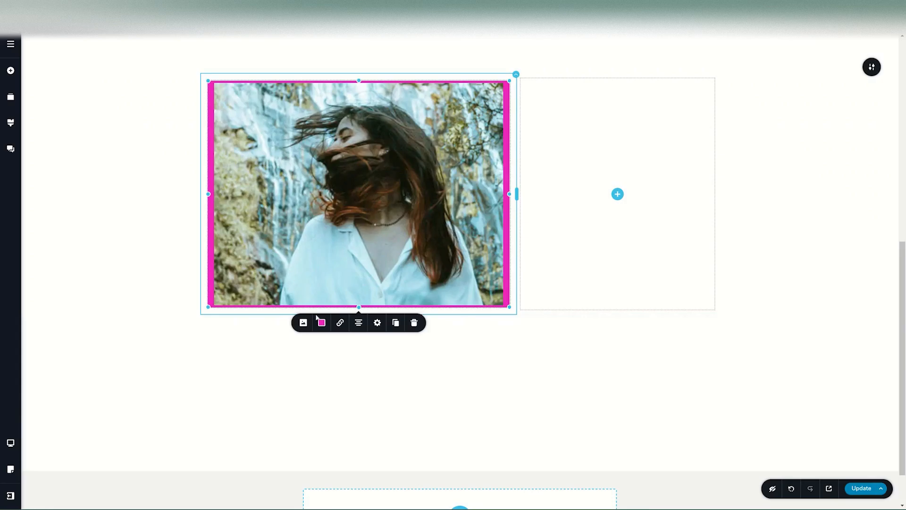
Browse the portrait's link options (block, popup, file), then return to the URL link settings.
left_click(341, 322)
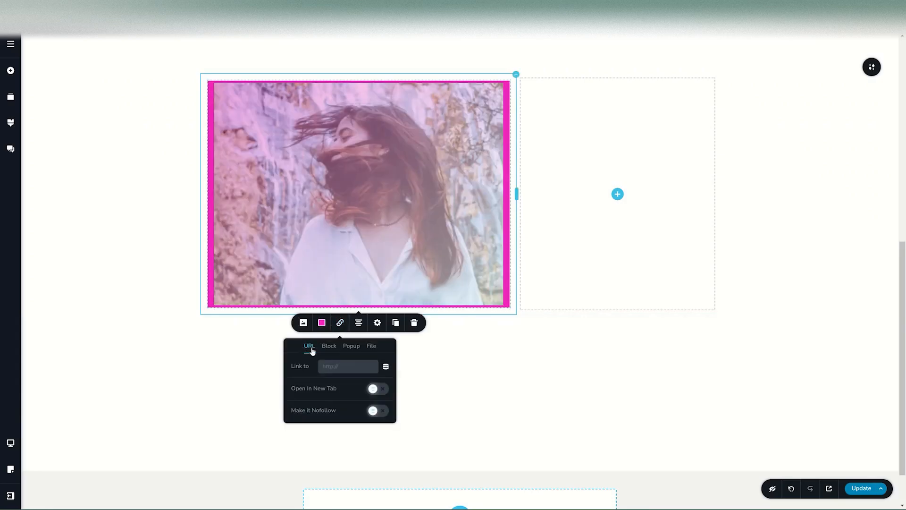
left_click(334, 348)
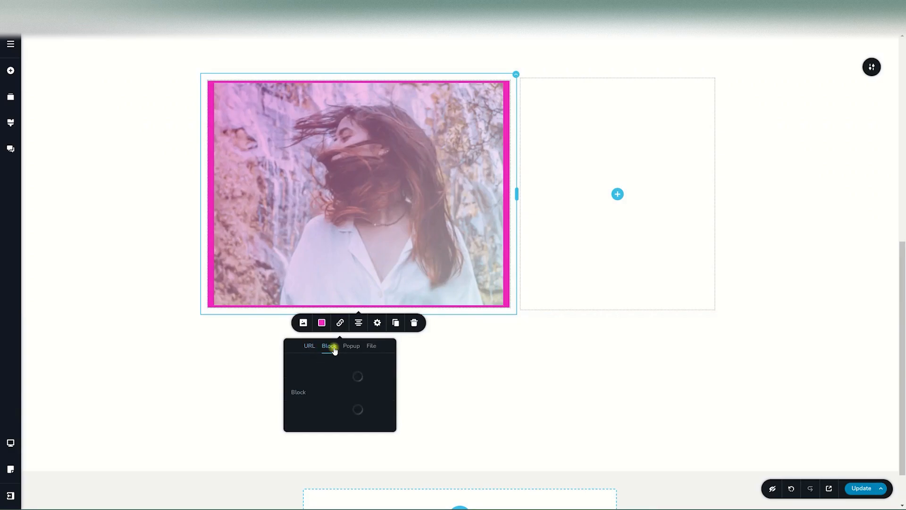
left_click(356, 348)
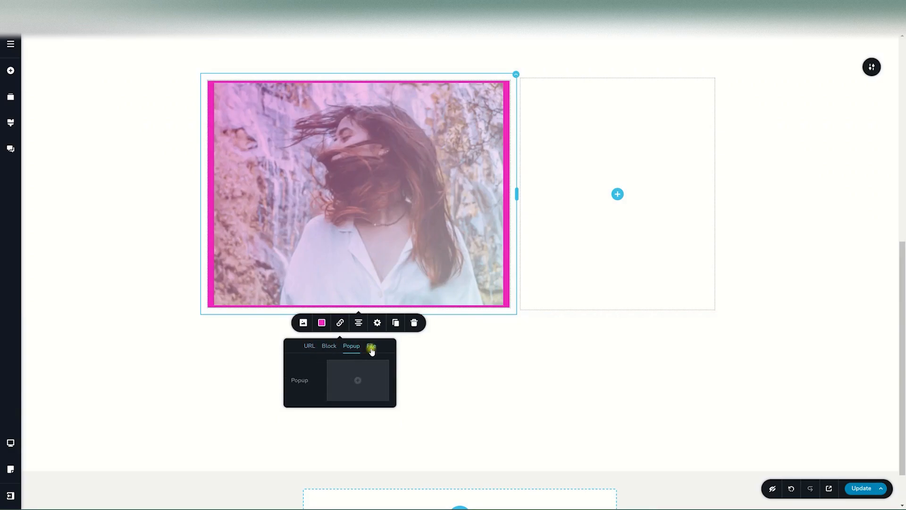
left_click(370, 347)
left_click(305, 347)
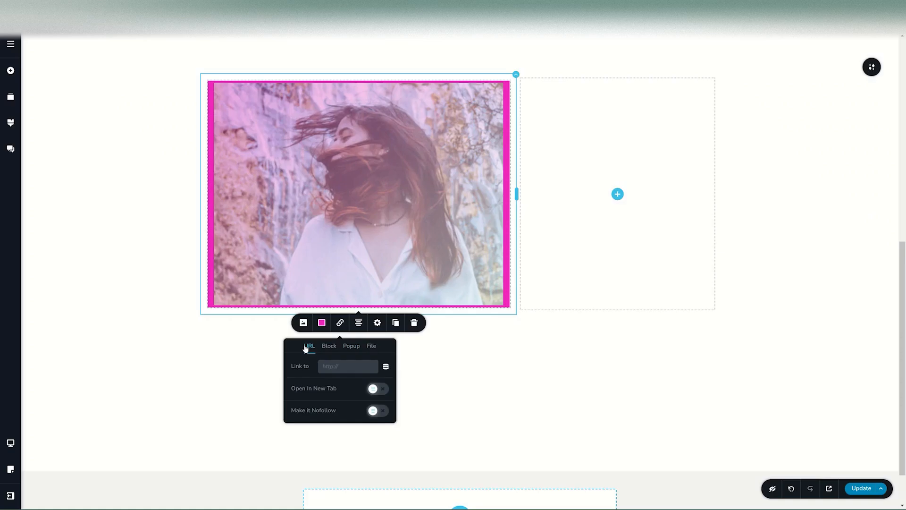
left_click(351, 239)
Shrink the portrait to 64% width, centre it in its column, and remove an accidental duplicate.
left_click_drag(509, 307, 455, 266)
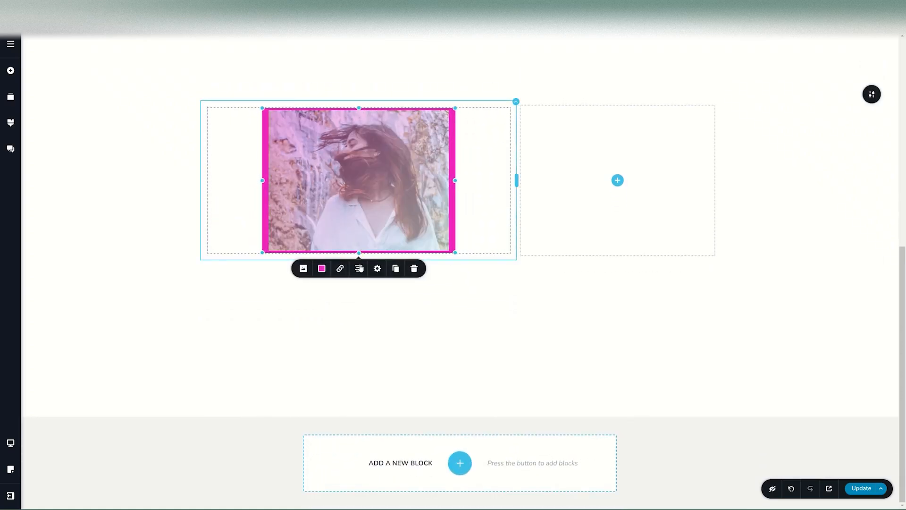
left_click(359, 270)
left_click(358, 271)
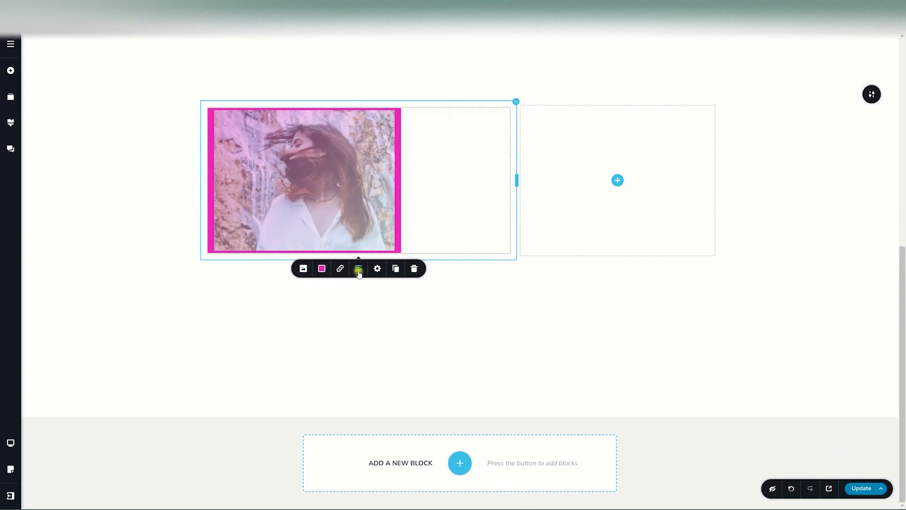
left_click(358, 271)
left_click(374, 268)
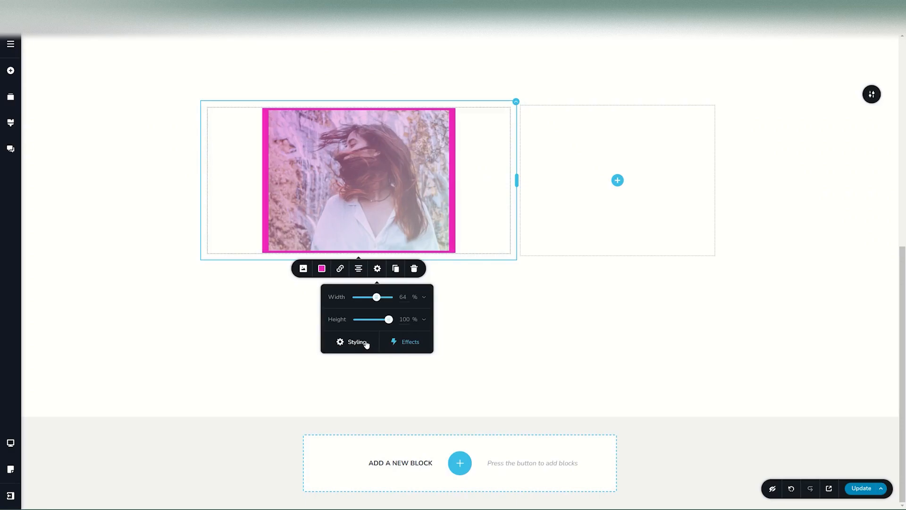
left_click(397, 267)
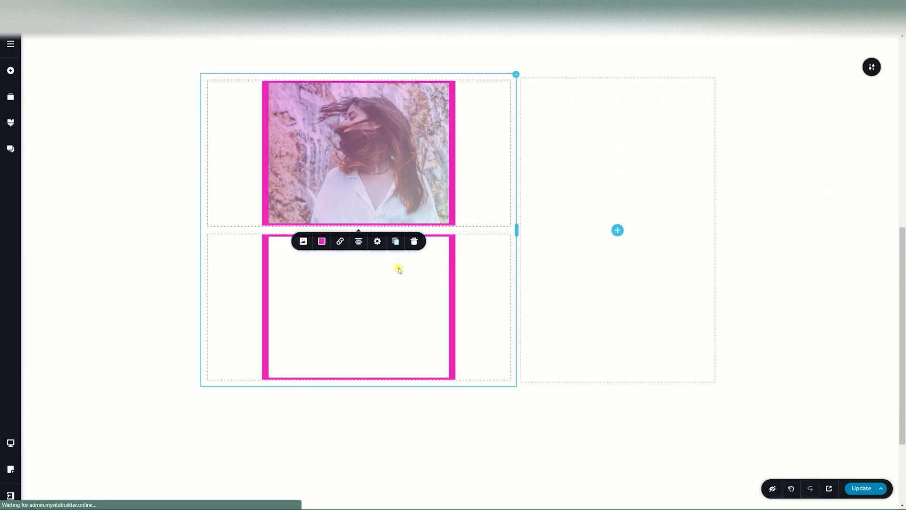
left_click(415, 242)
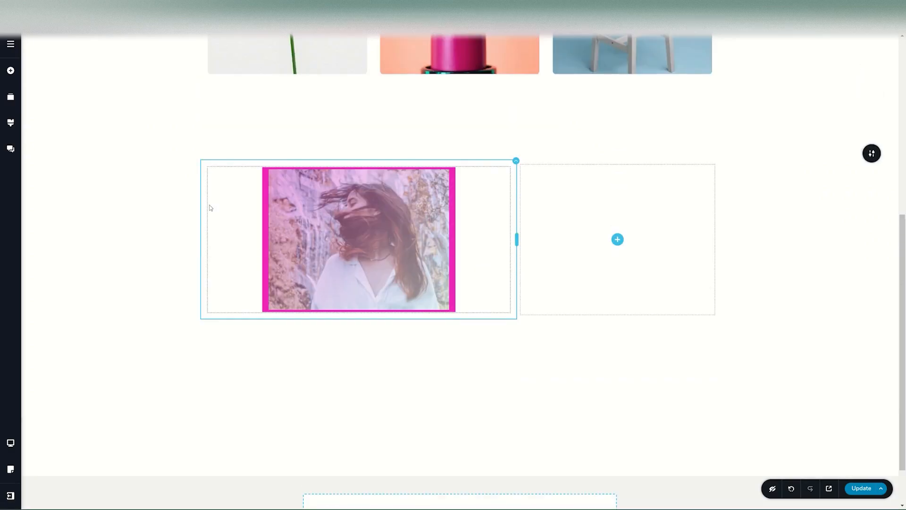
In tablet view, resize the portrait smaller and adjust its height.
left_click(10, 443)
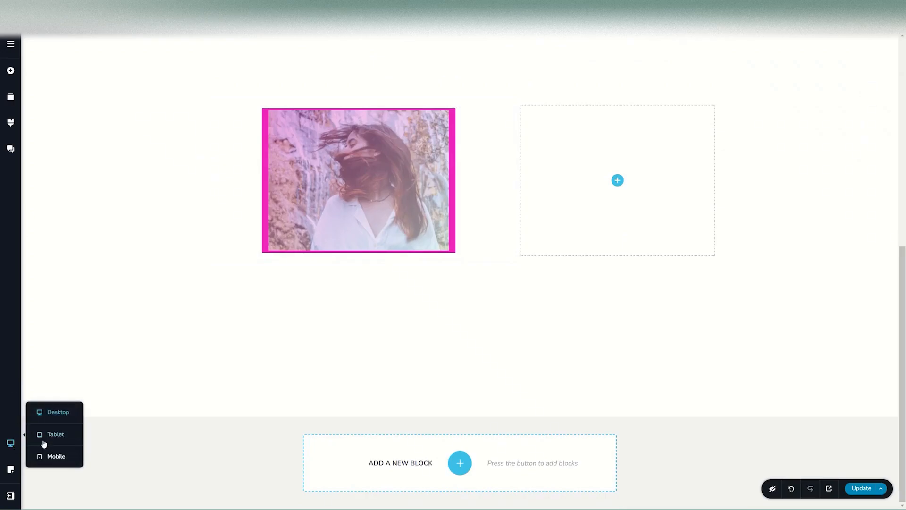
left_click(42, 435)
left_click(368, 370)
left_click_drag(329, 408, 246, 472)
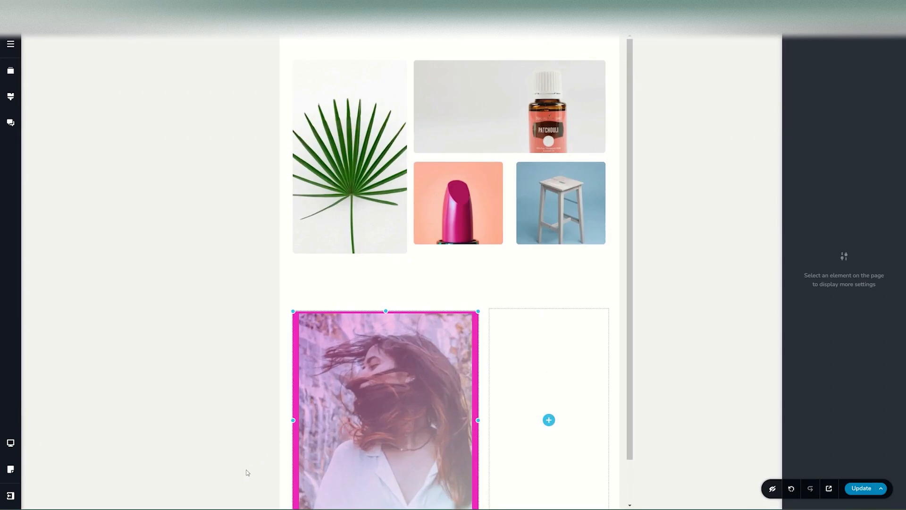
left_click_drag(382, 311, 387, 418)
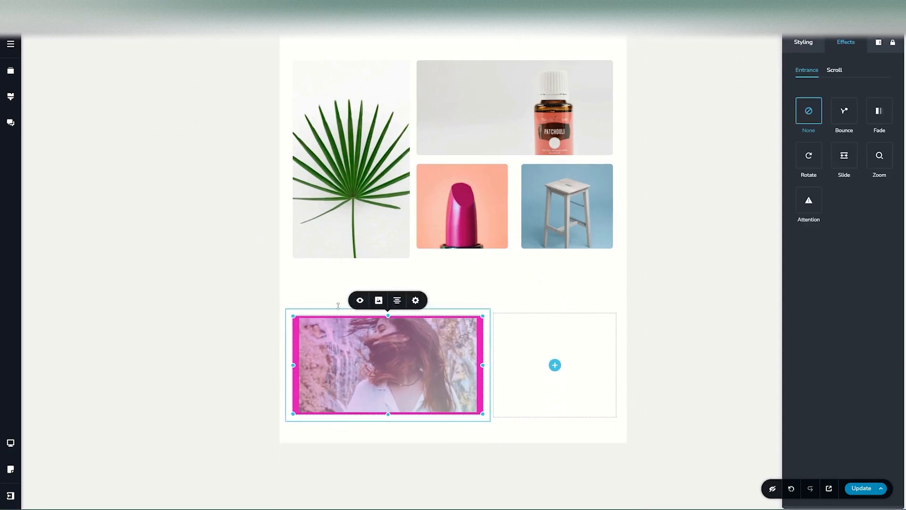
left_click(378, 300)
In mobile view, widen the portrait to the full column width and make it taller.
left_click(10, 443)
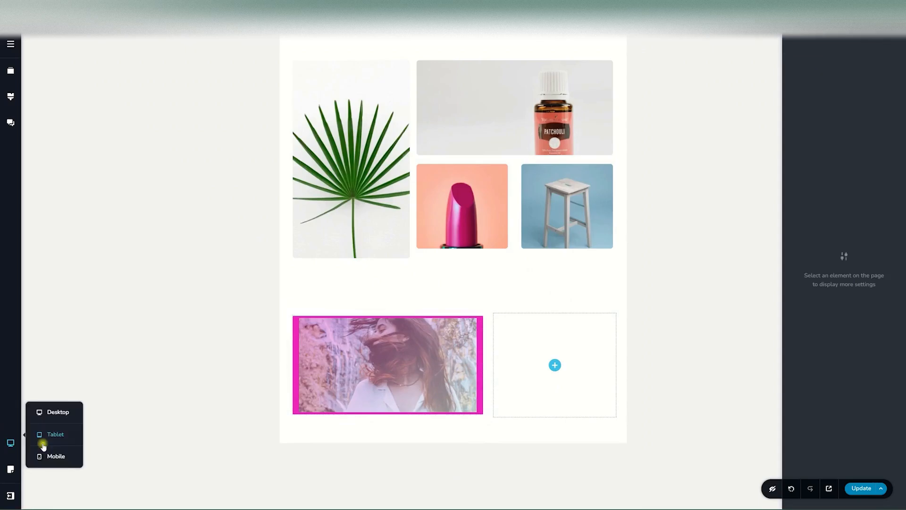
left_click(44, 455)
left_click(457, 387)
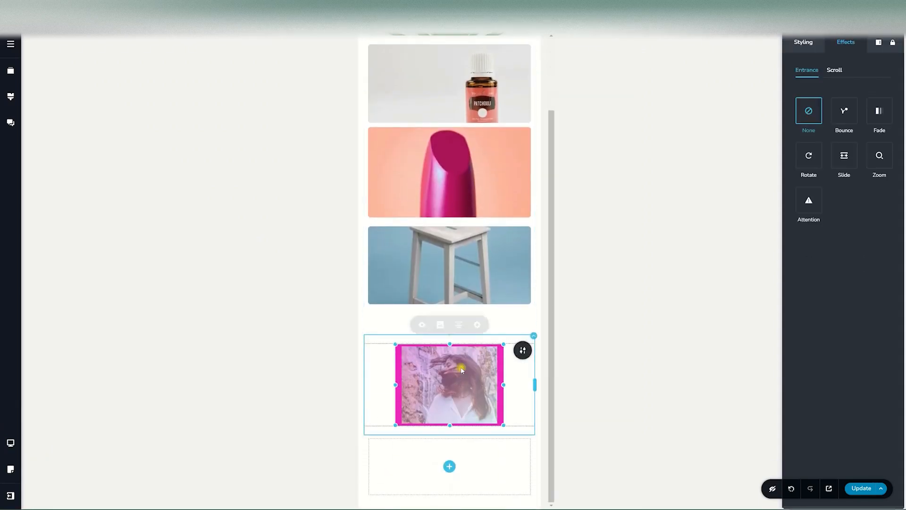
left_click_drag(505, 387, 560, 390)
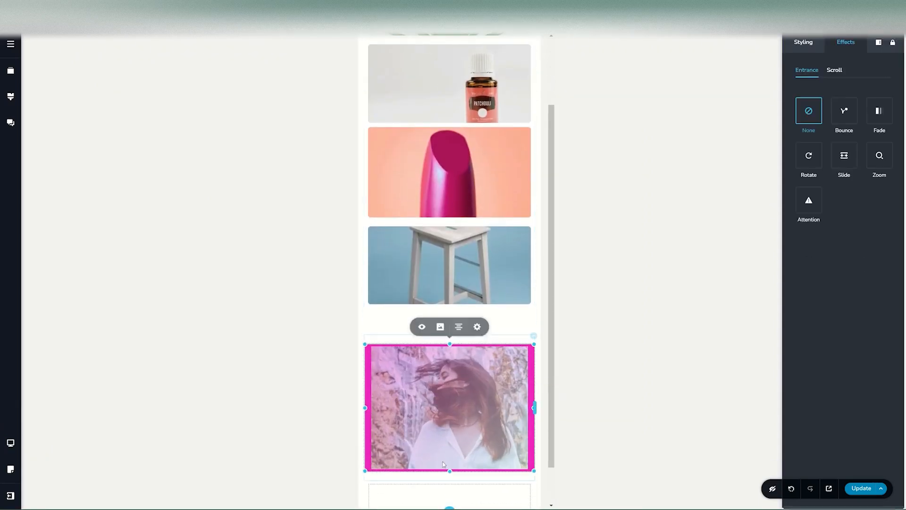
left_click_drag(450, 472, 454, 507)
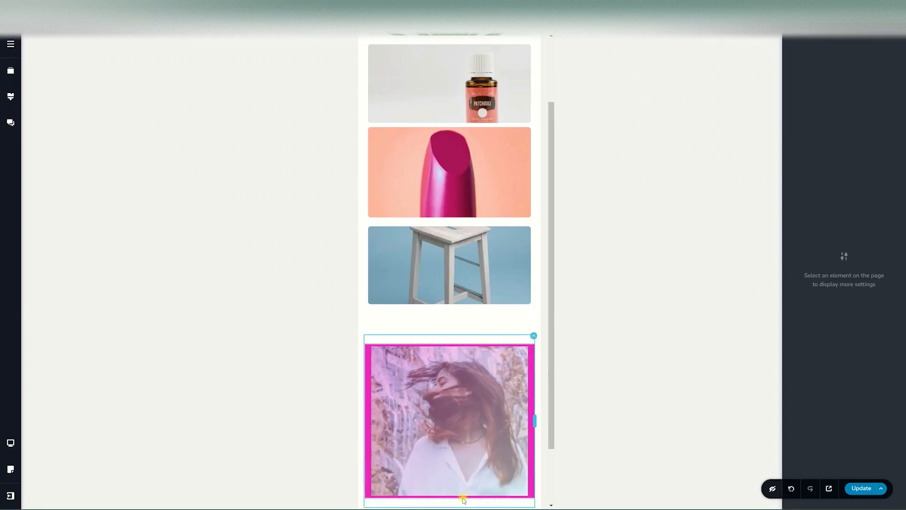
scroll(474, 321, "down", 3)
mouse_move(10, 443)
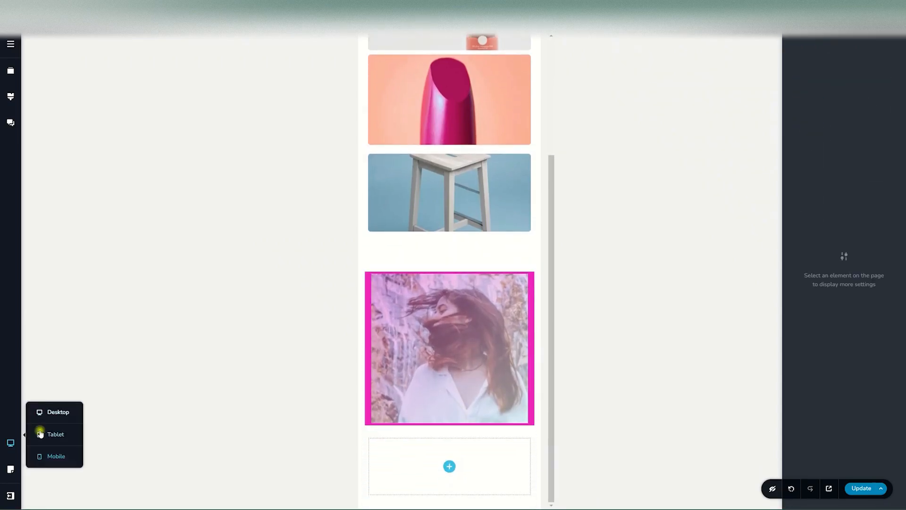